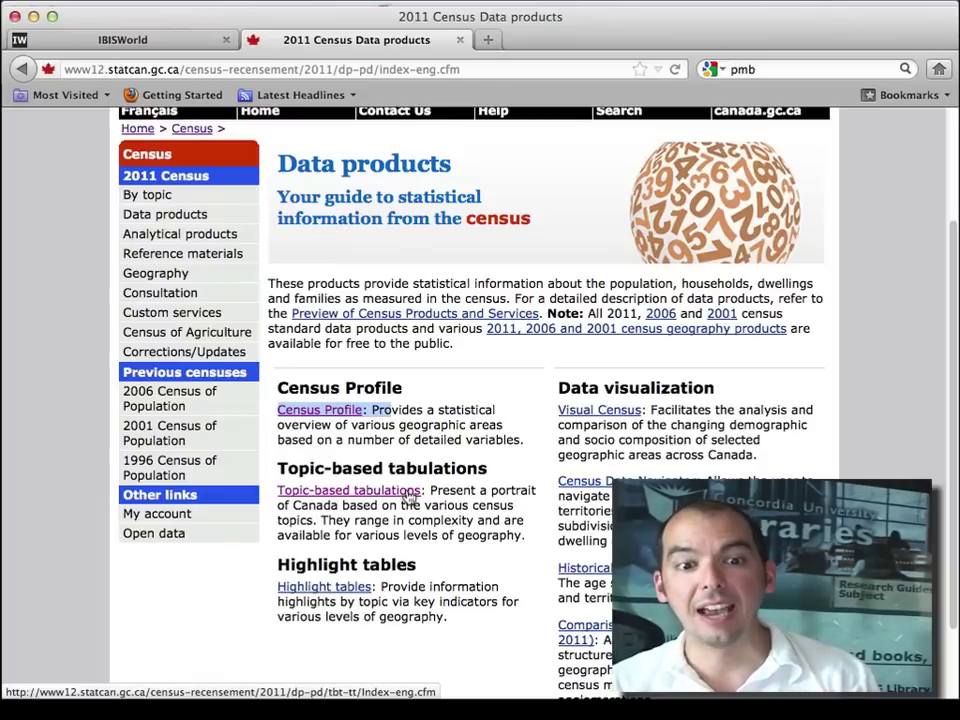
# Return to the Statistics Canada home page and show the Key resources listing under Browse by.
pyautogui.scroll(5, 410, 497)
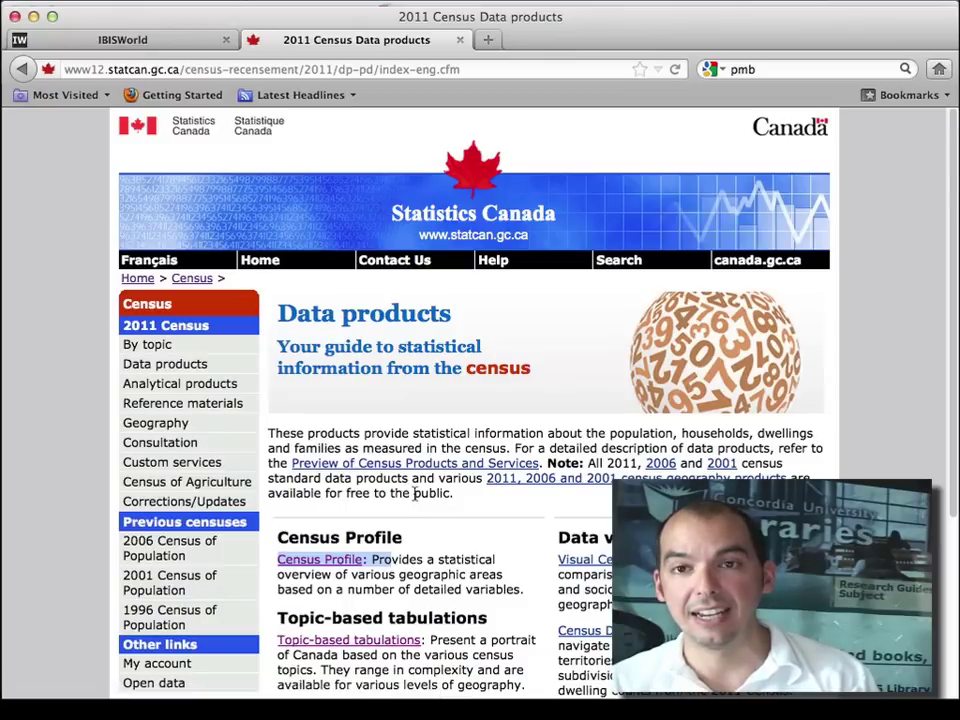
pyautogui.click(139, 278)
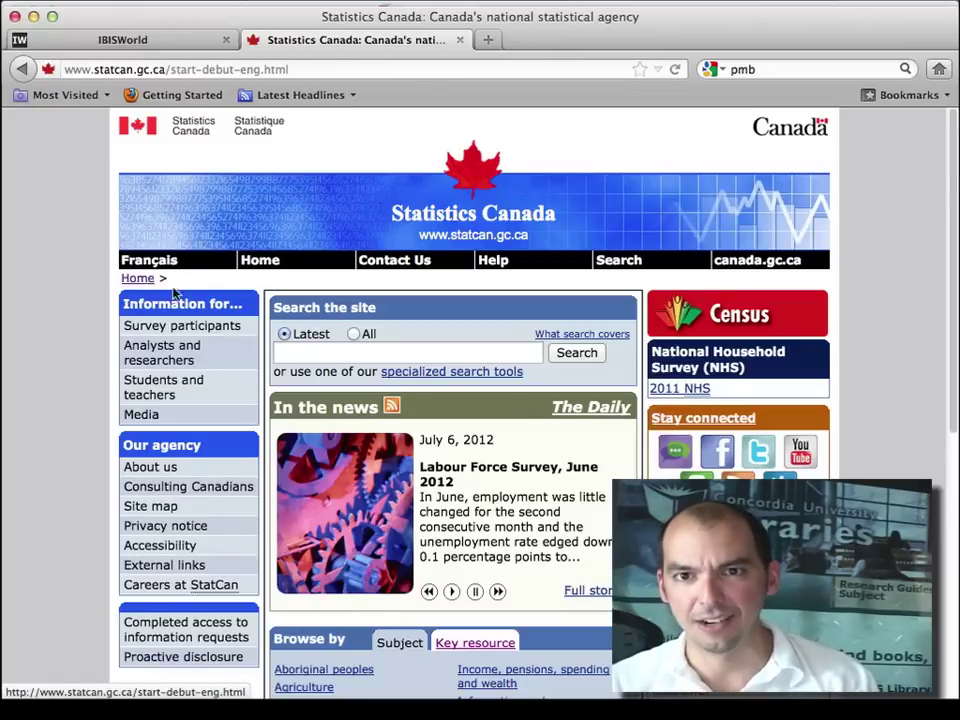
pyautogui.scroll(-8, 366, 356)
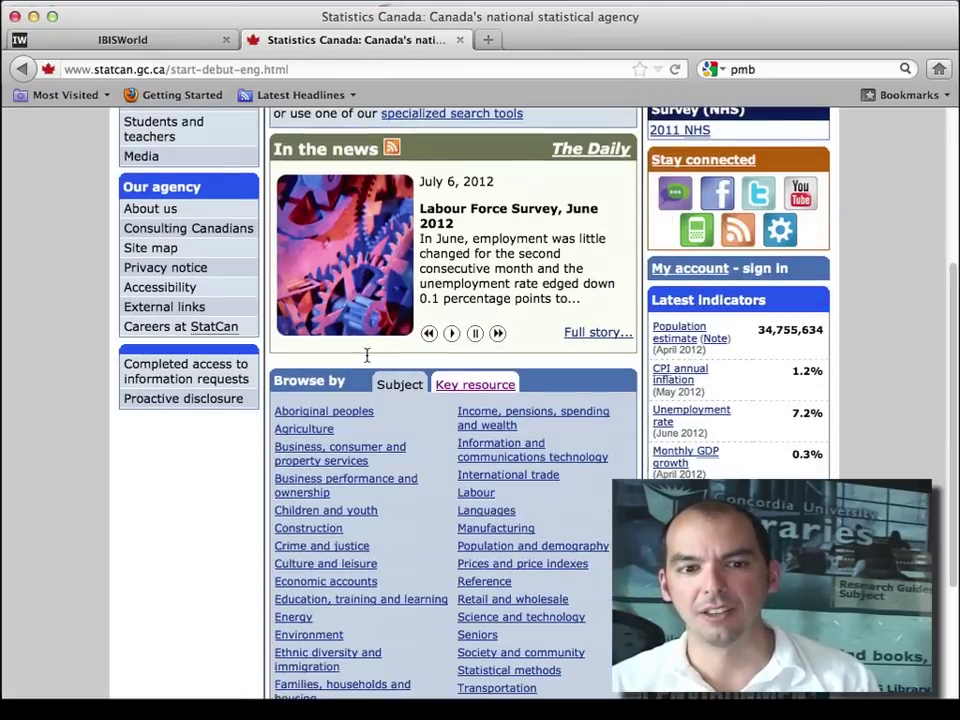
pyautogui.click(492, 386)
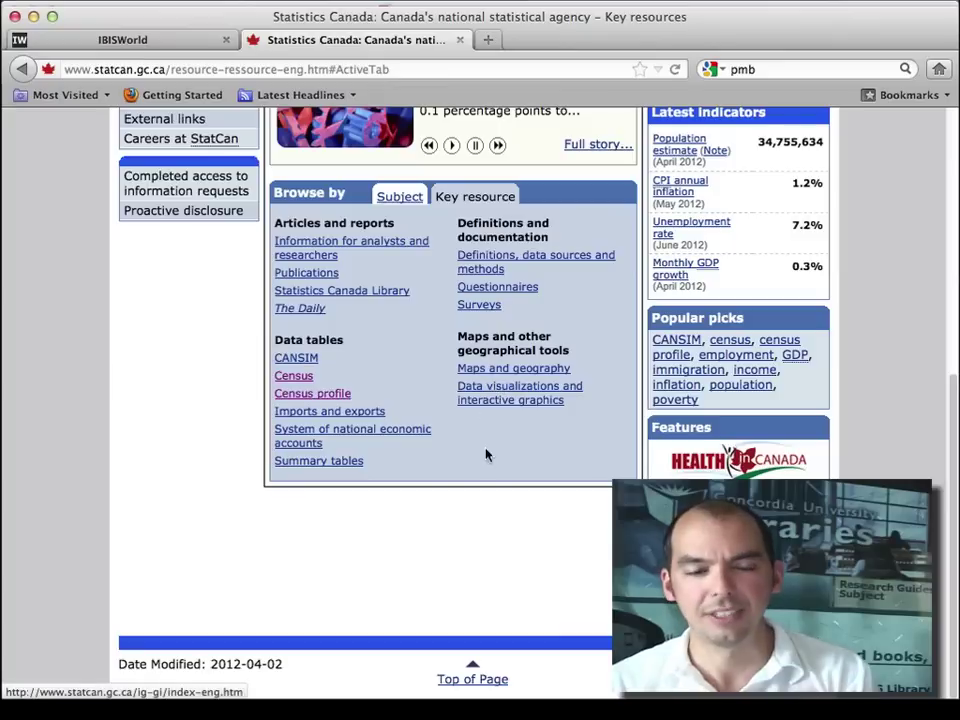
# Open CANSIM and highlight subjects like Retail and wholesale, Travel and tourism, and Business performance.
pyautogui.click(294, 361)
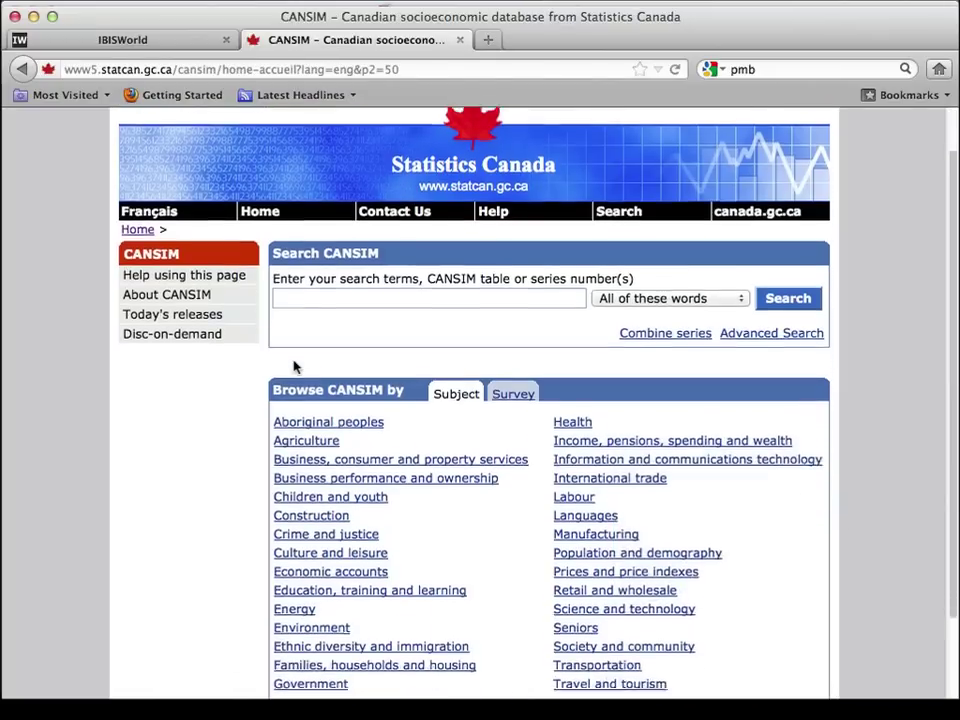
pyautogui.scroll(-3, 294, 367)
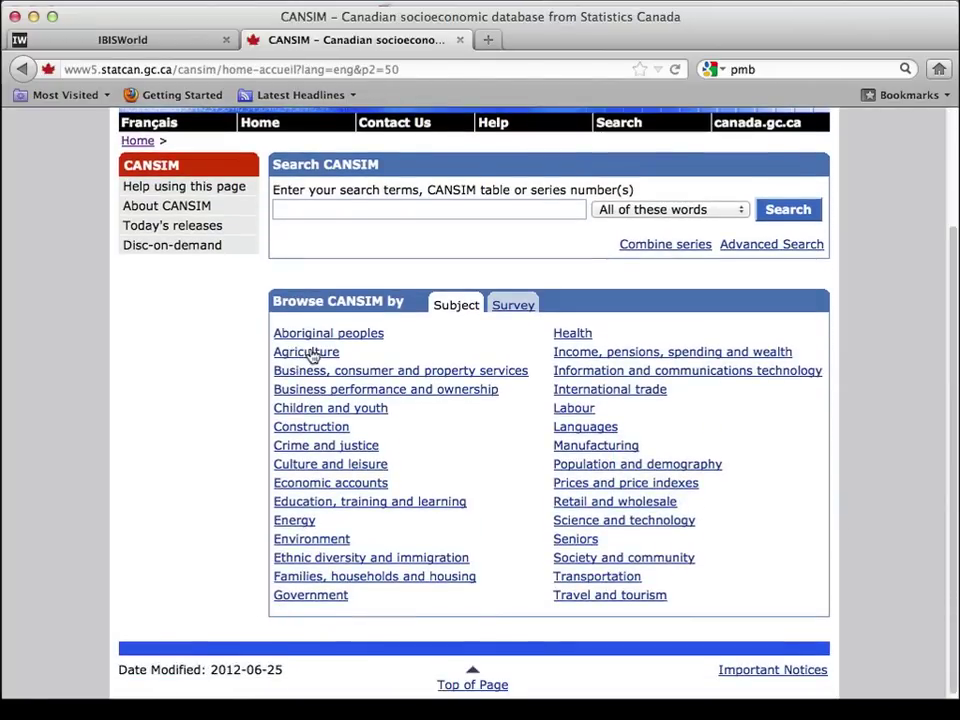
pyautogui.moveTo(678, 503); pyautogui.dragTo(553, 508)
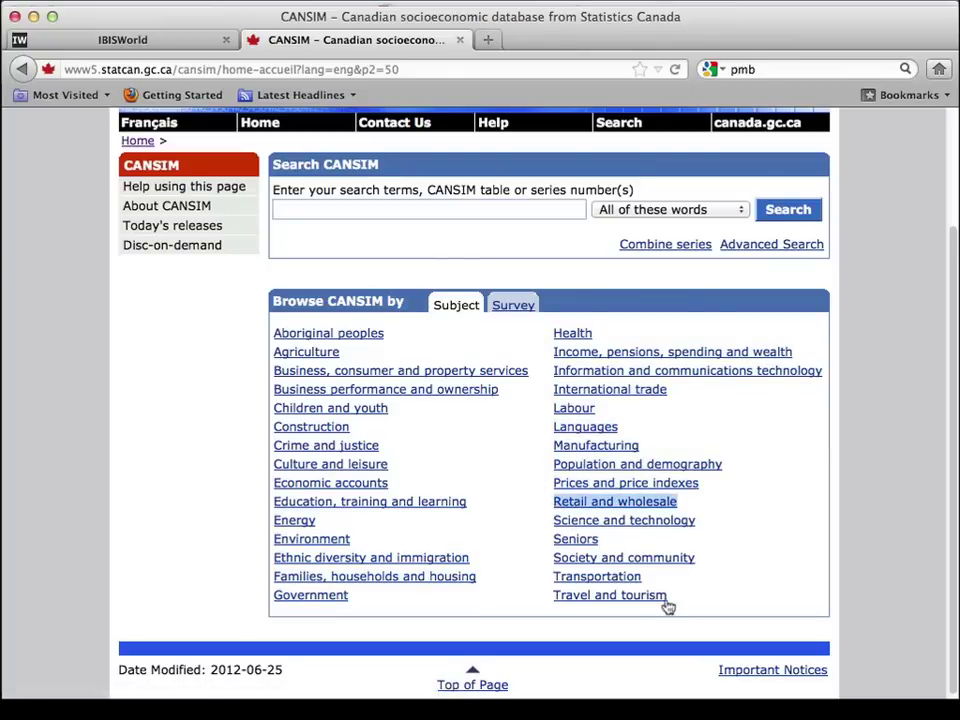
pyautogui.moveTo(666, 600); pyautogui.dragTo(550, 597)
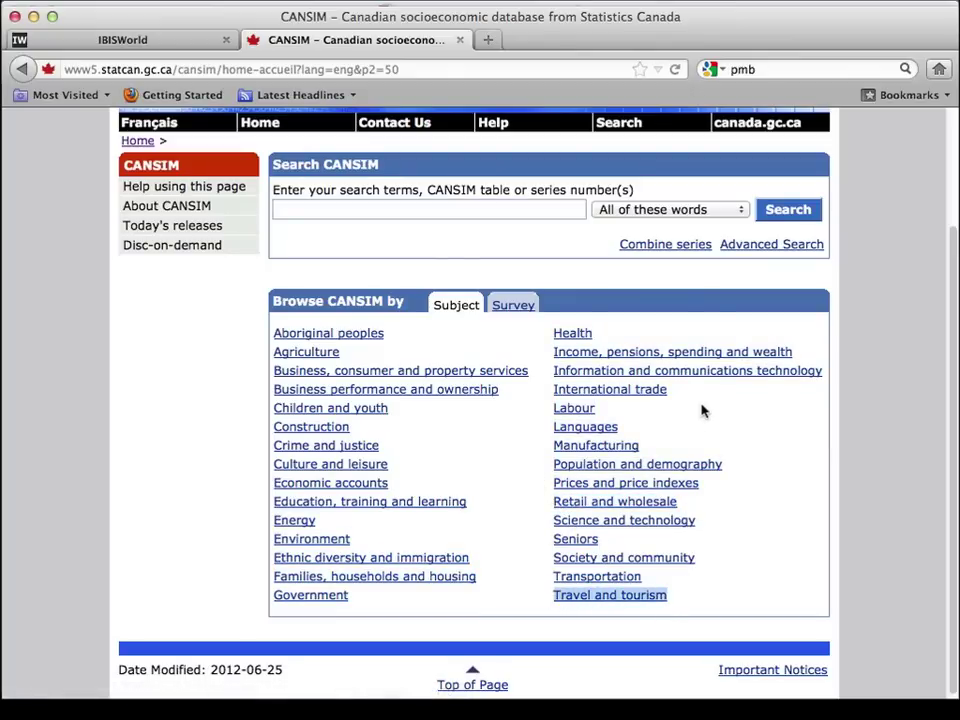
pyautogui.moveTo(822, 377); pyautogui.dragTo(276, 386)
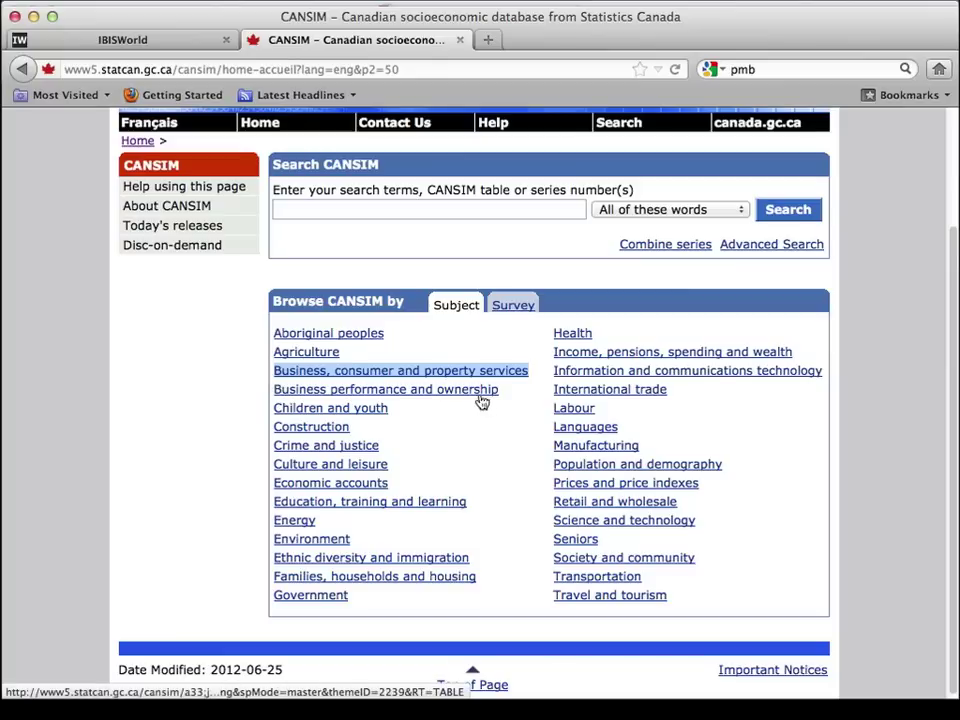
pyautogui.moveTo(506, 396); pyautogui.dragTo(274, 396)
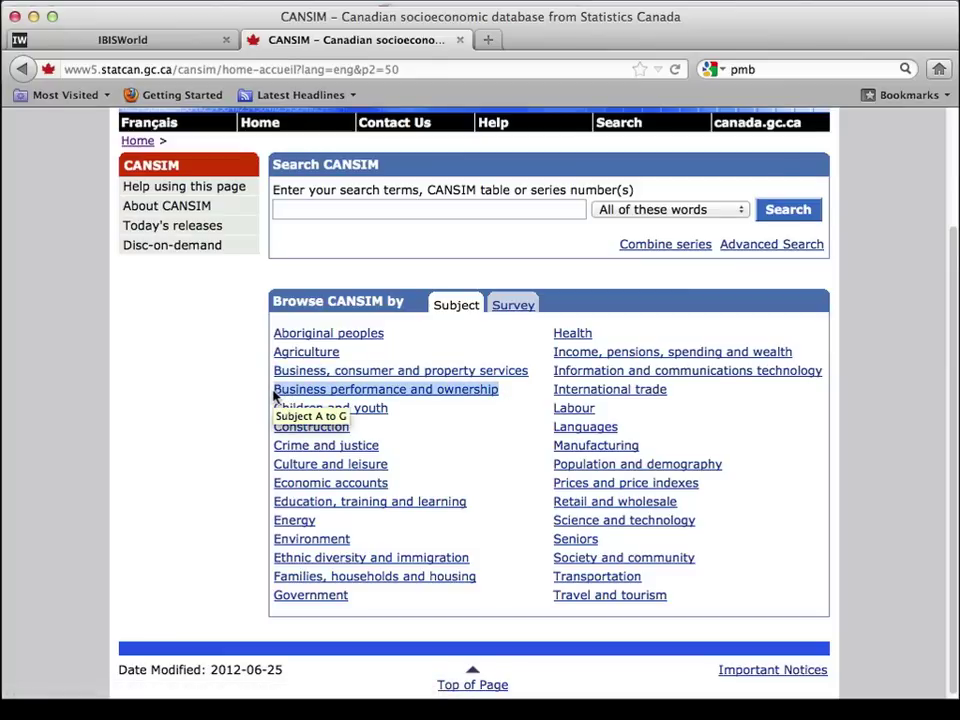
pyautogui.click(446, 334)
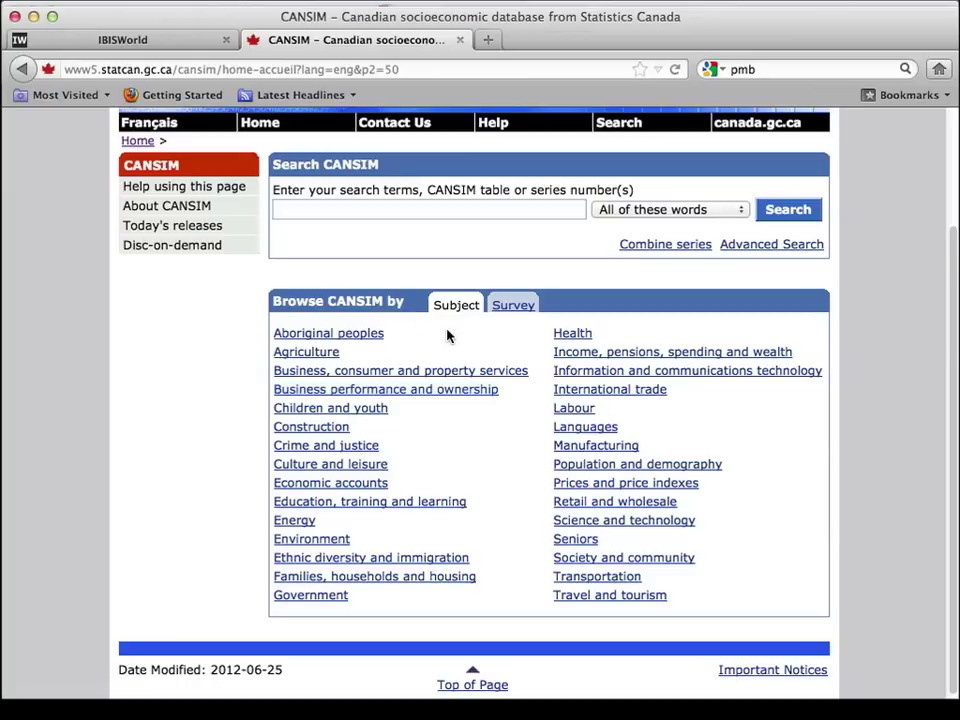
# Browse CANSIM by survey, noting Consumer Goods Rental and Periodical Publishers, then return to CANSIM home.
pyautogui.click(508, 308)
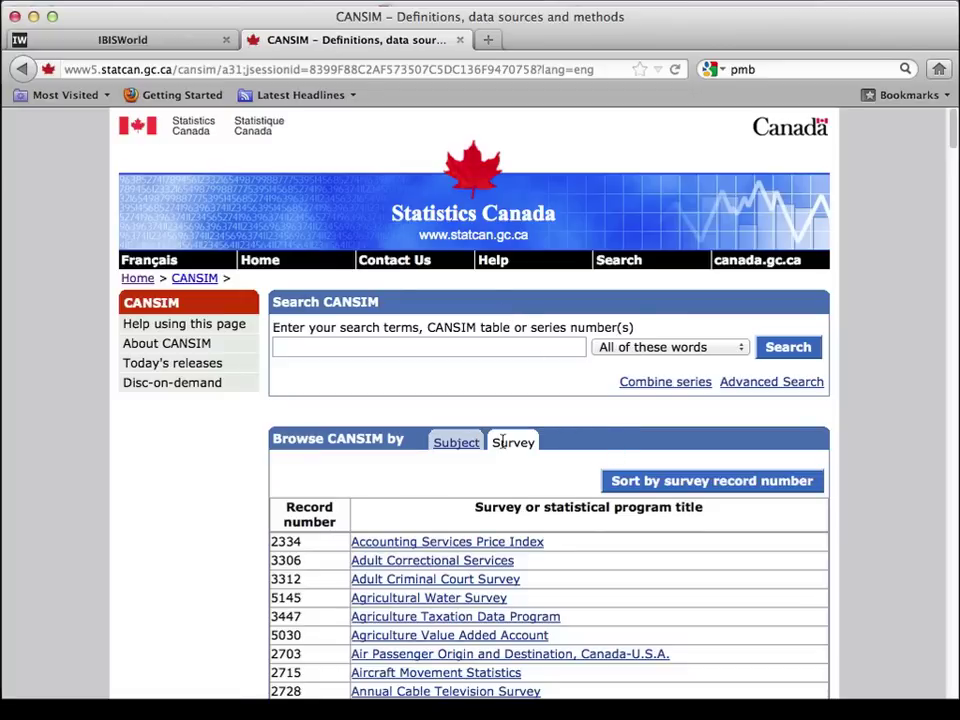
pyautogui.scroll(-10, 506, 445)
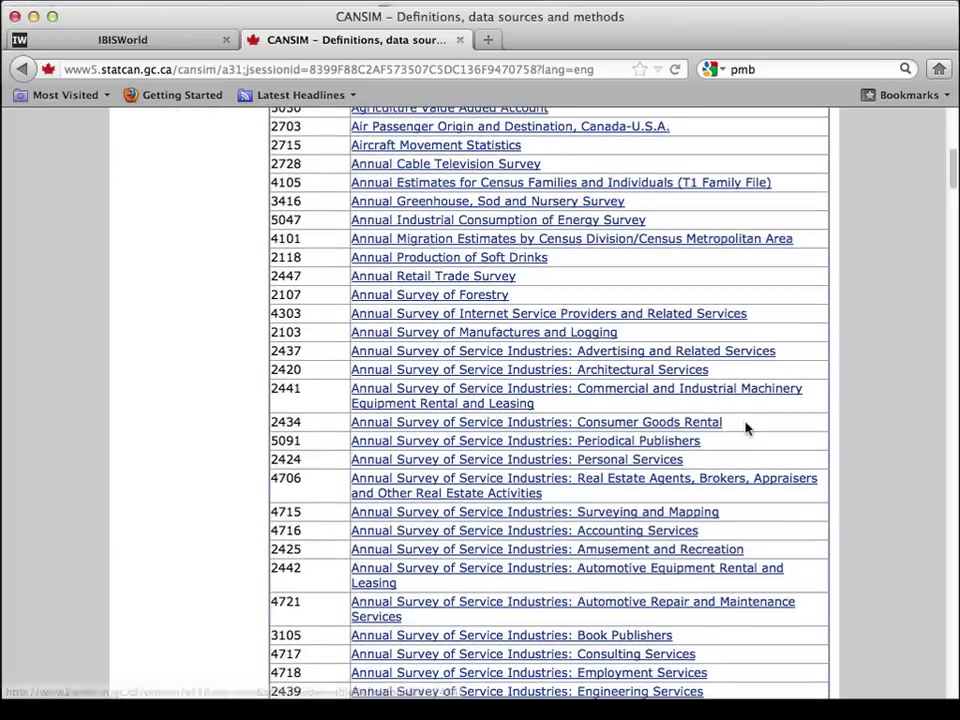
pyautogui.moveTo(746, 428); pyautogui.dragTo(574, 426)
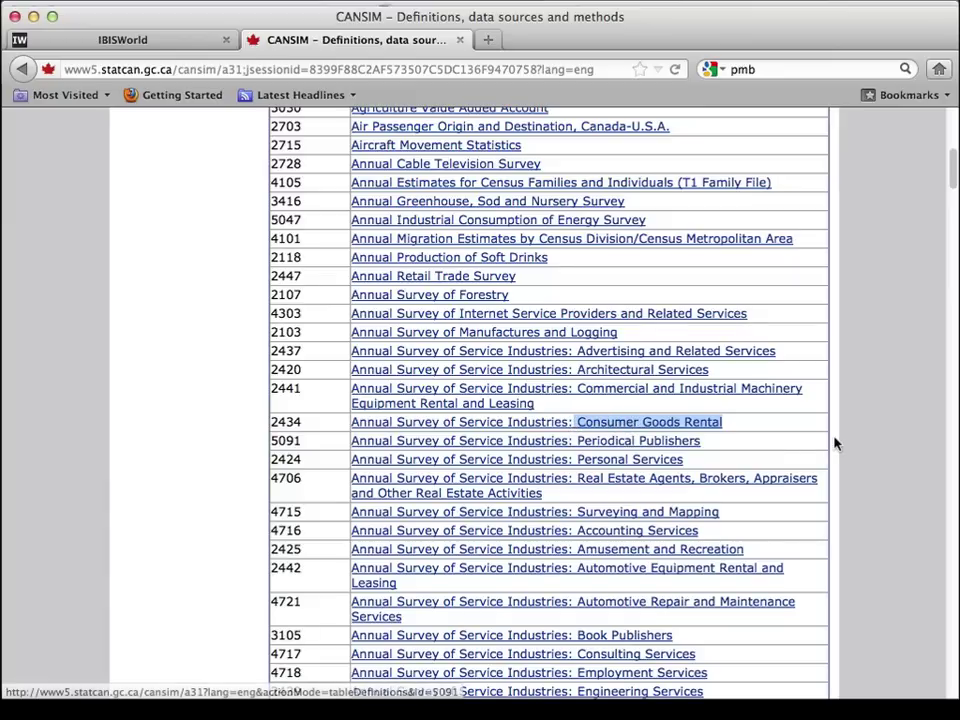
pyautogui.moveTo(744, 451); pyautogui.dragTo(576, 457)
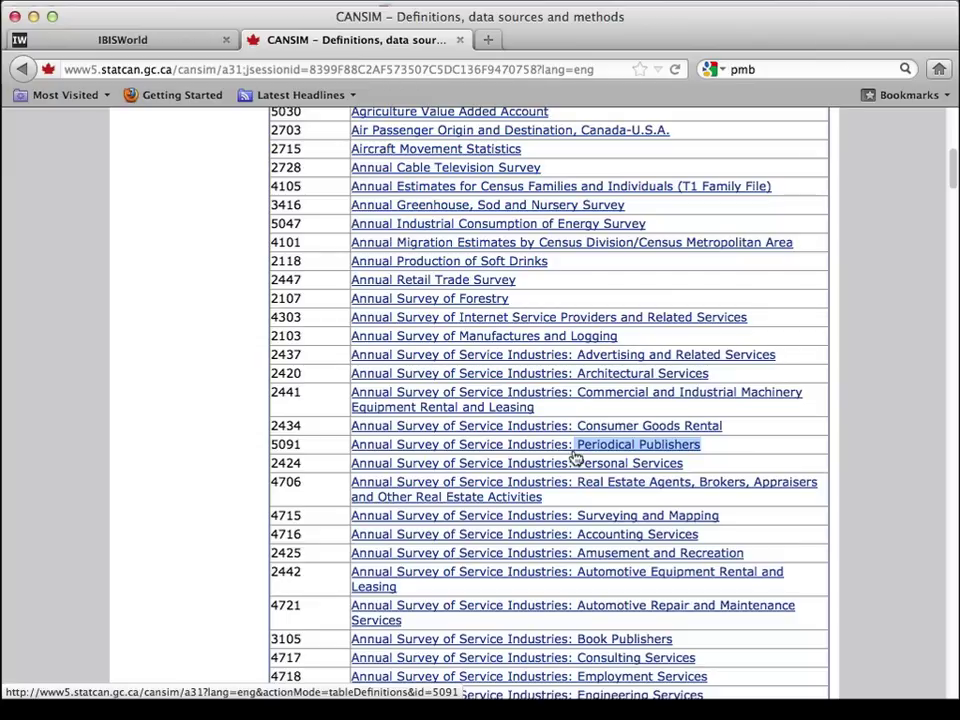
pyautogui.scroll(-15, 575, 457)
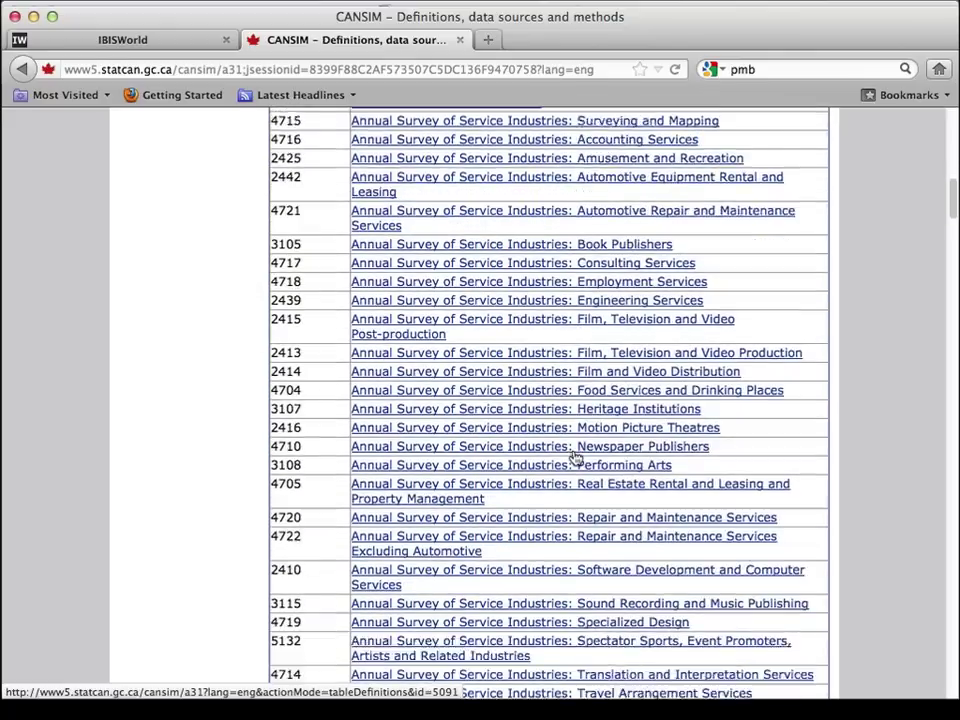
pyautogui.scroll(-3, 560, 475)
pyautogui.scroll(20, 560, 475)
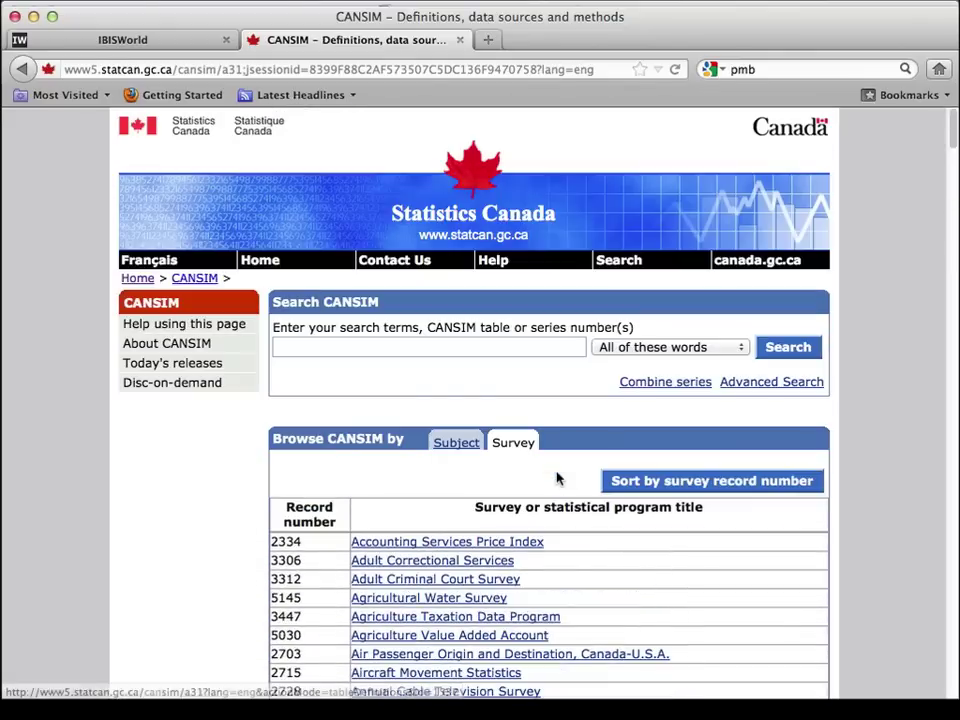
pyautogui.click(210, 277)
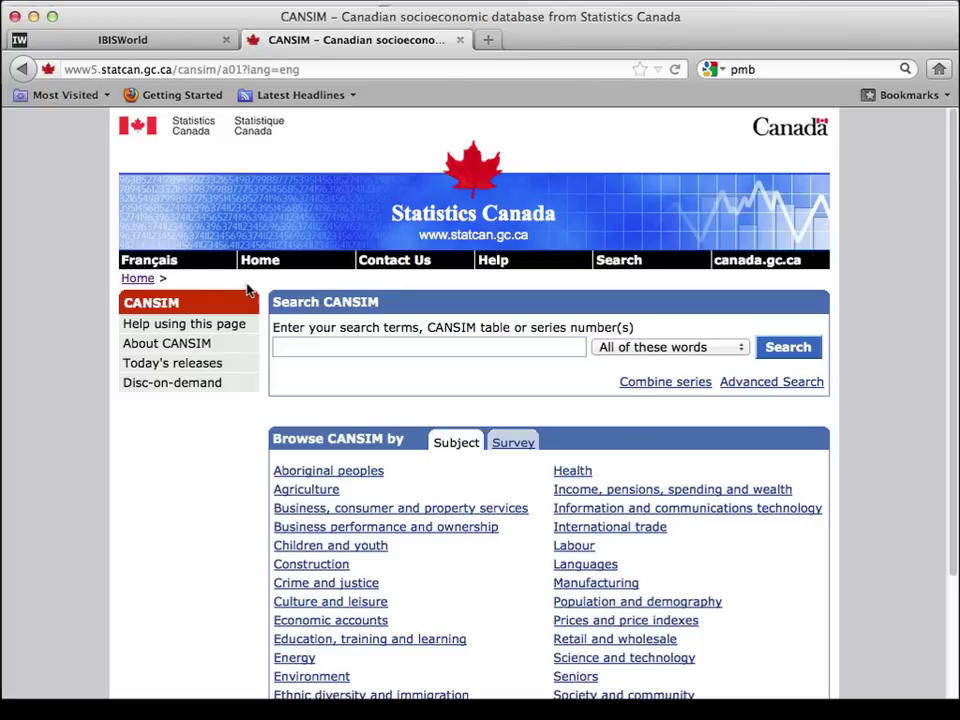
# Search CANSIM tables for 'retail sales'.
pyautogui.click(307, 347)
pyautogui.write('retail sales')
pyautogui.press('Return')
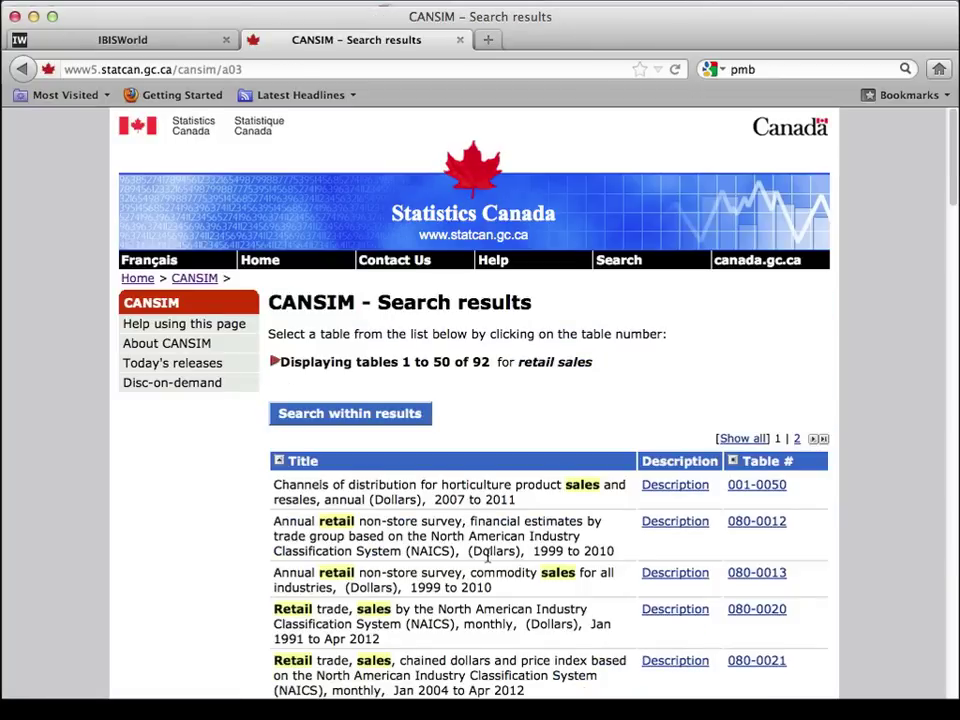
# Review the monthly retail trade sales result and open table 080-0020.
pyautogui.scroll(-3, 487, 560)
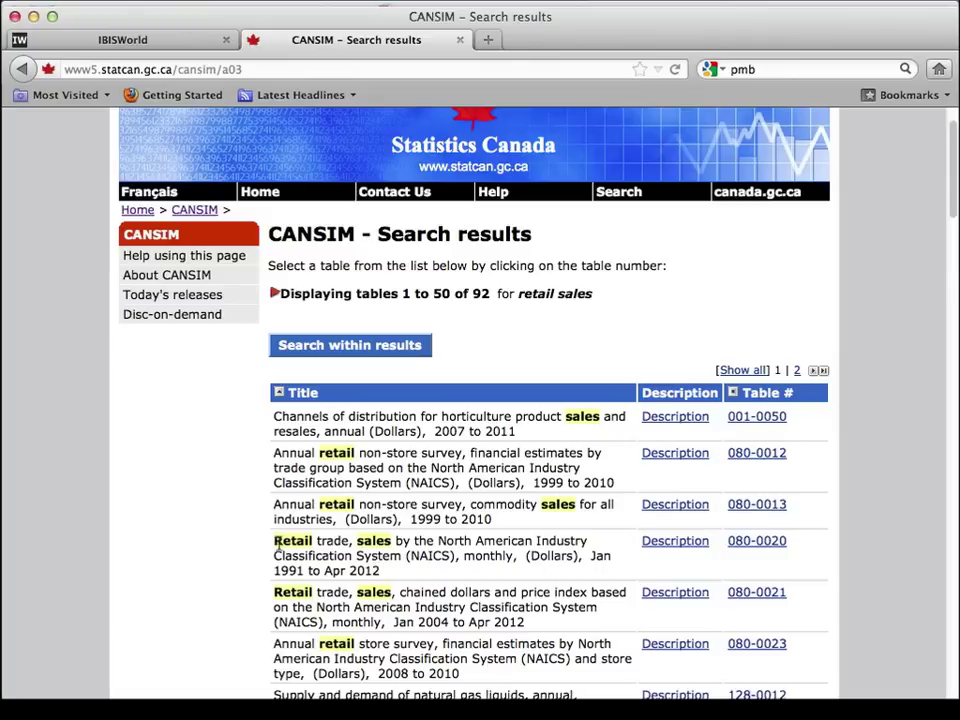
pyautogui.moveTo(277, 549); pyautogui.dragTo(536, 556)
pyautogui.click(541, 560)
pyautogui.doubleClick(541, 560)
pyautogui.moveTo(464, 556); pyautogui.dragTo(510, 557)
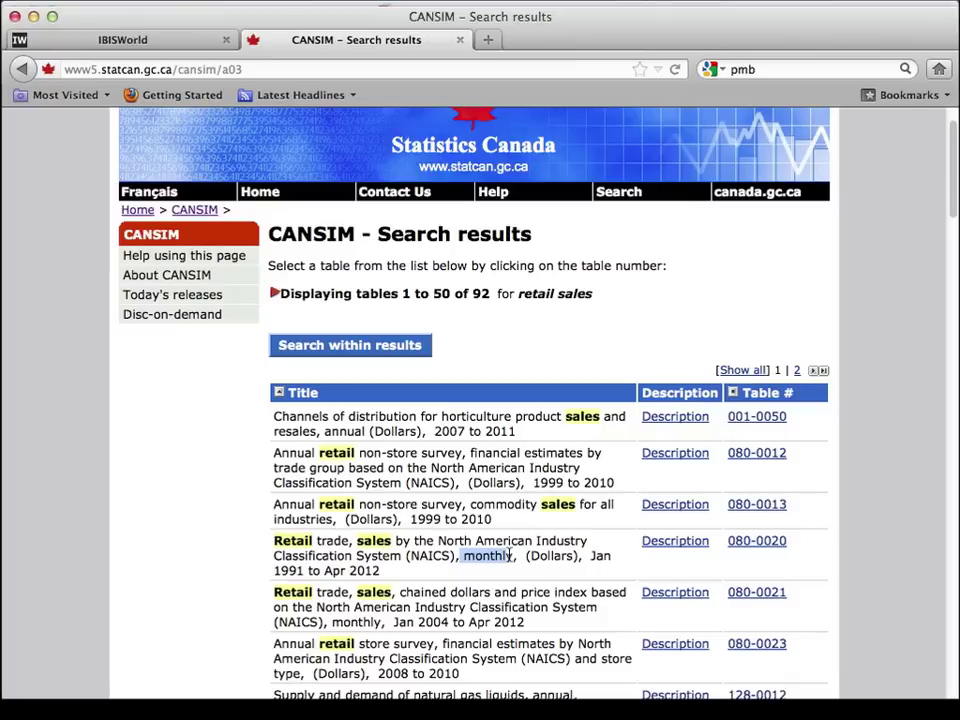
pyautogui.click(514, 556)
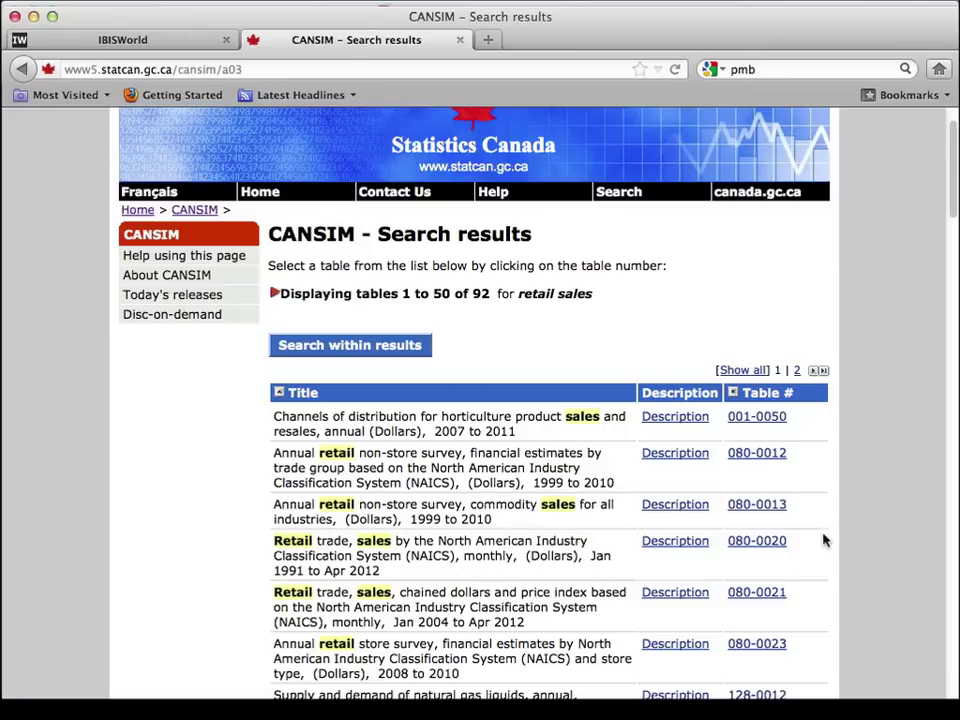
pyautogui.moveTo(824, 540); pyautogui.dragTo(724, 546)
pyautogui.click(727, 544)
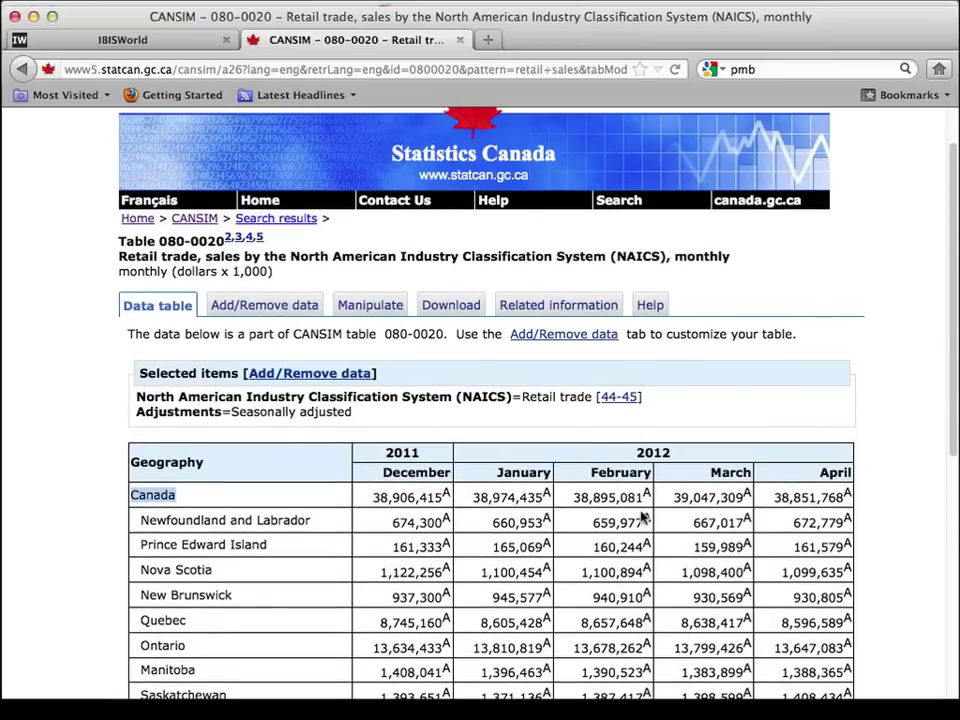
pyautogui.click(647, 493)
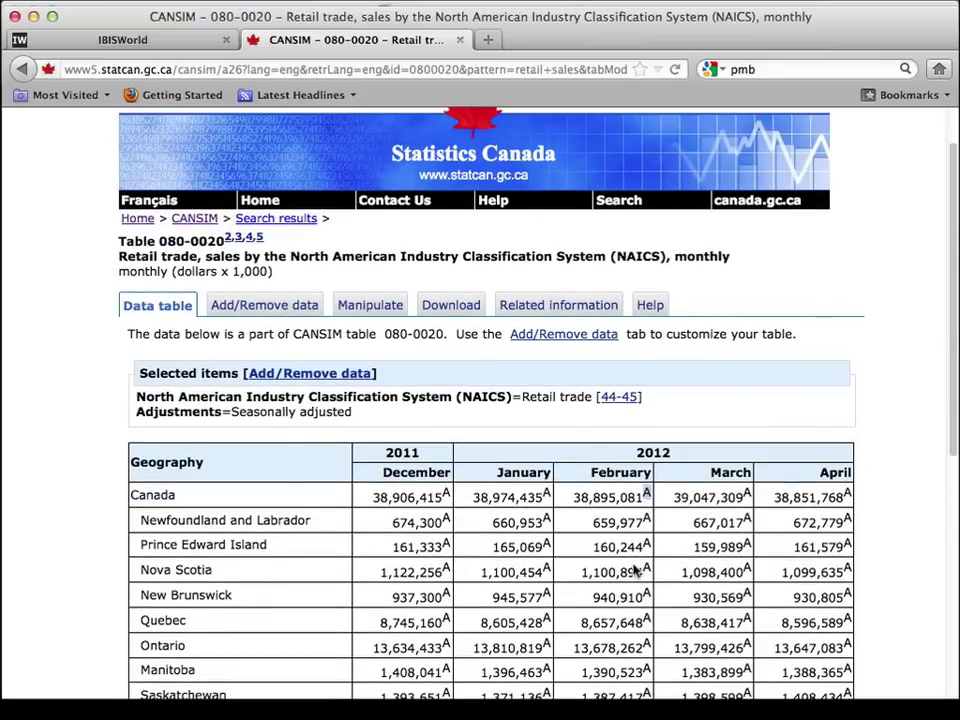
pyautogui.scroll(-4, 638, 568)
pyautogui.scroll(-4, 638, 568)
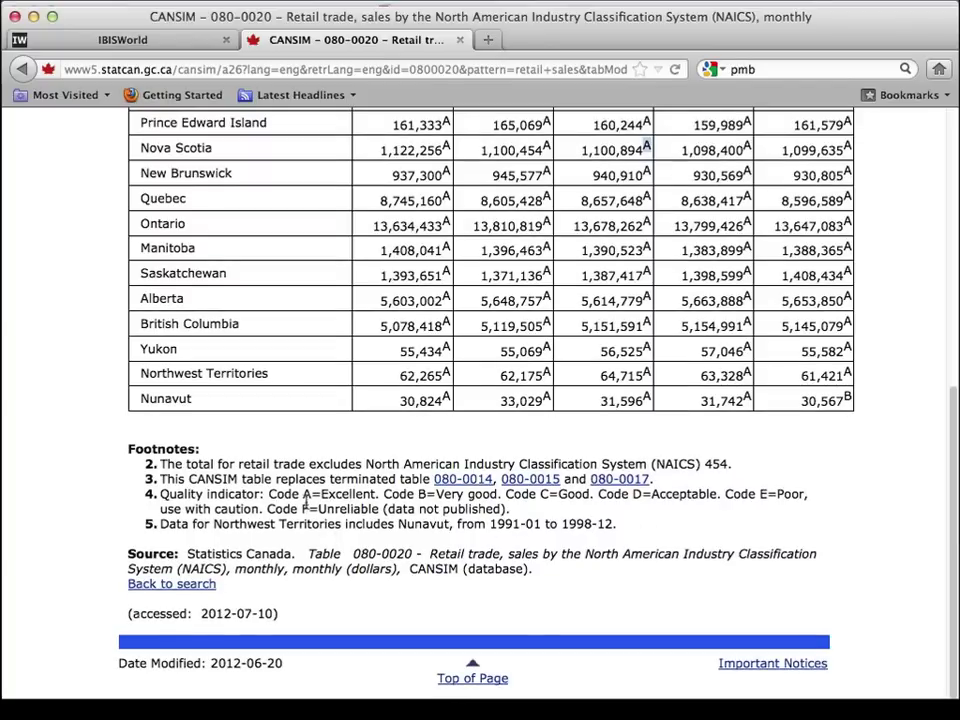
pyautogui.moveTo(303, 494); pyautogui.dragTo(378, 494)
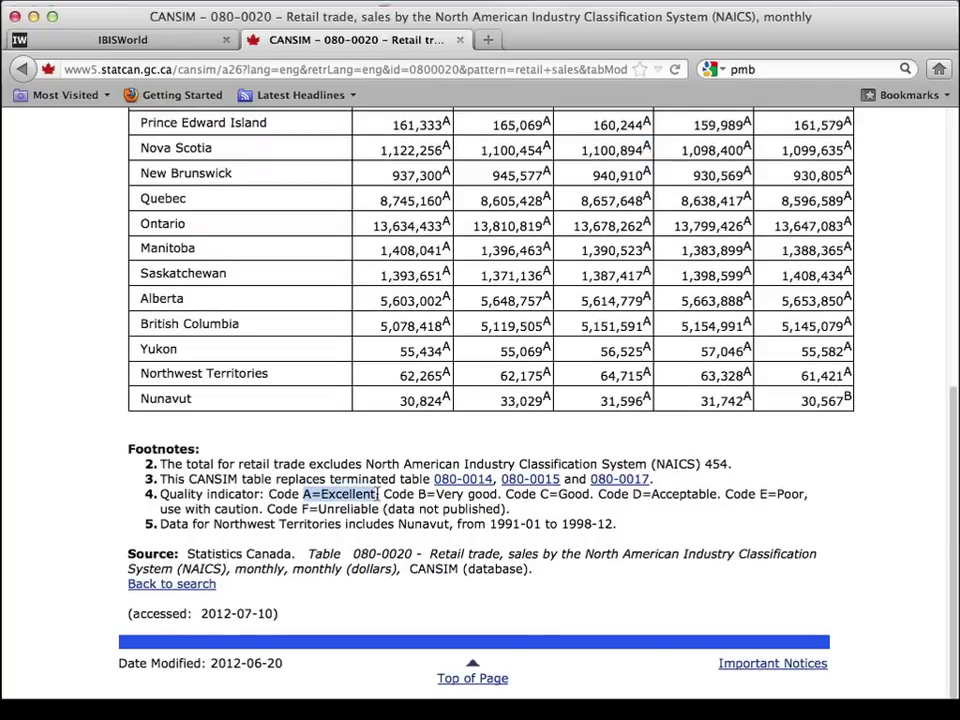
pyautogui.scroll(4, 285, 375)
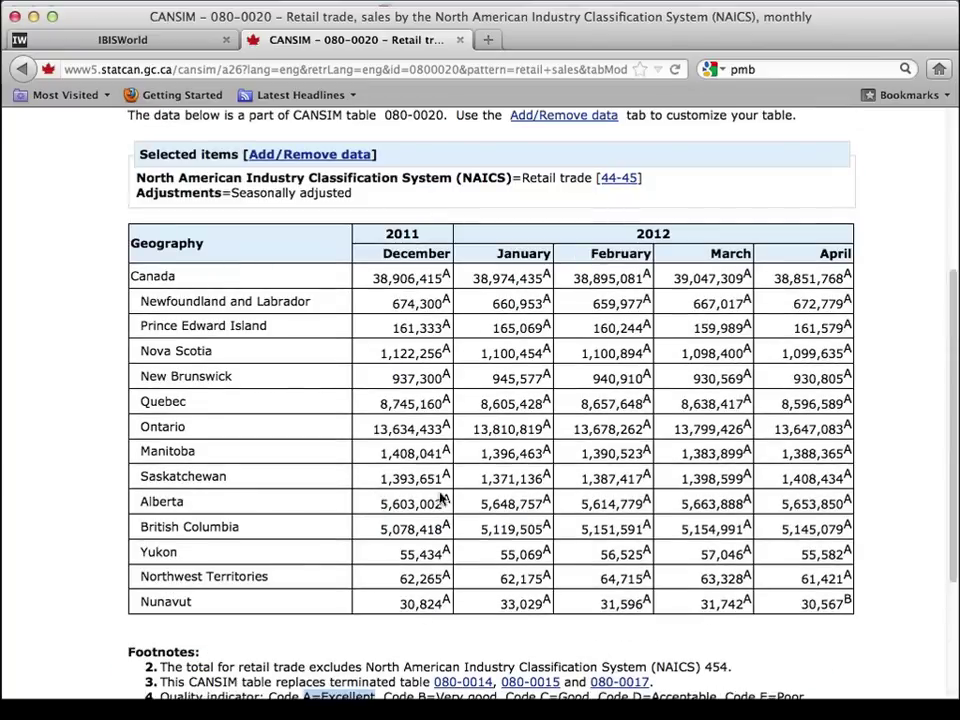
pyautogui.moveTo(774, 278); pyautogui.dragTo(832, 277)
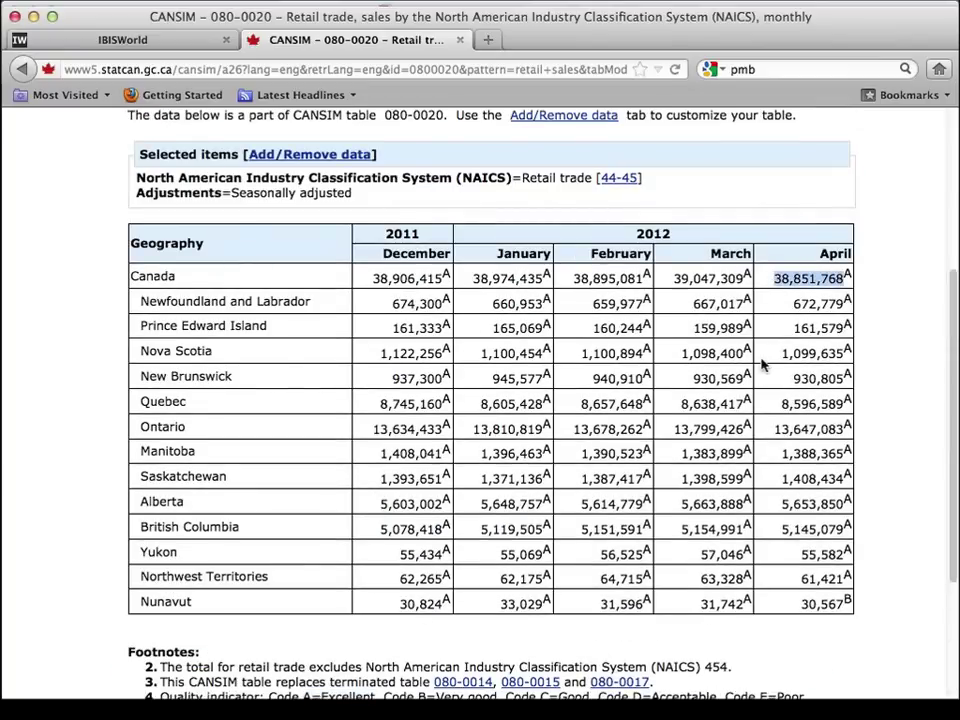
pyautogui.scroll(1, 762, 366)
pyautogui.scroll(1, 762, 366)
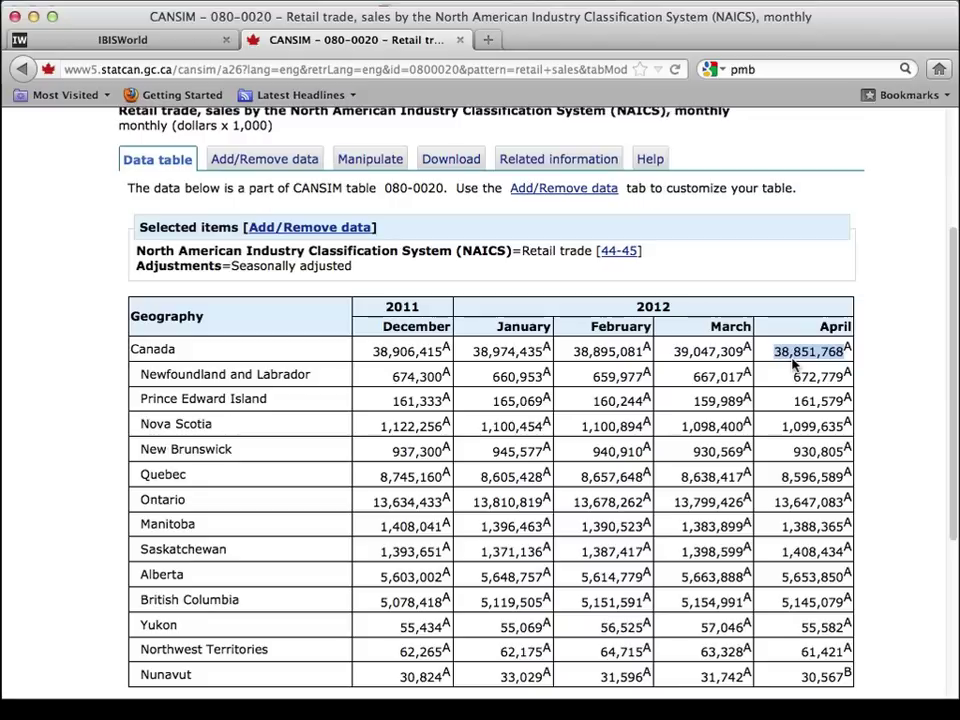
pyautogui.scroll(1, 795, 367)
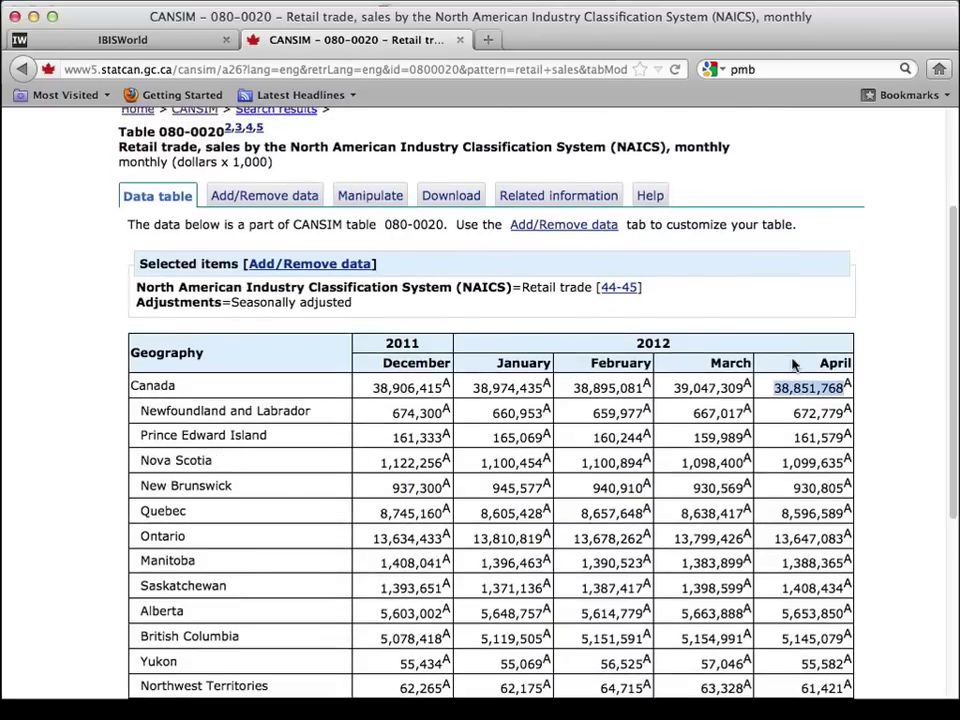
pyautogui.moveTo(268, 163); pyautogui.dragTo(195, 163)
pyautogui.moveTo(776, 388); pyautogui.dragTo(857, 395)
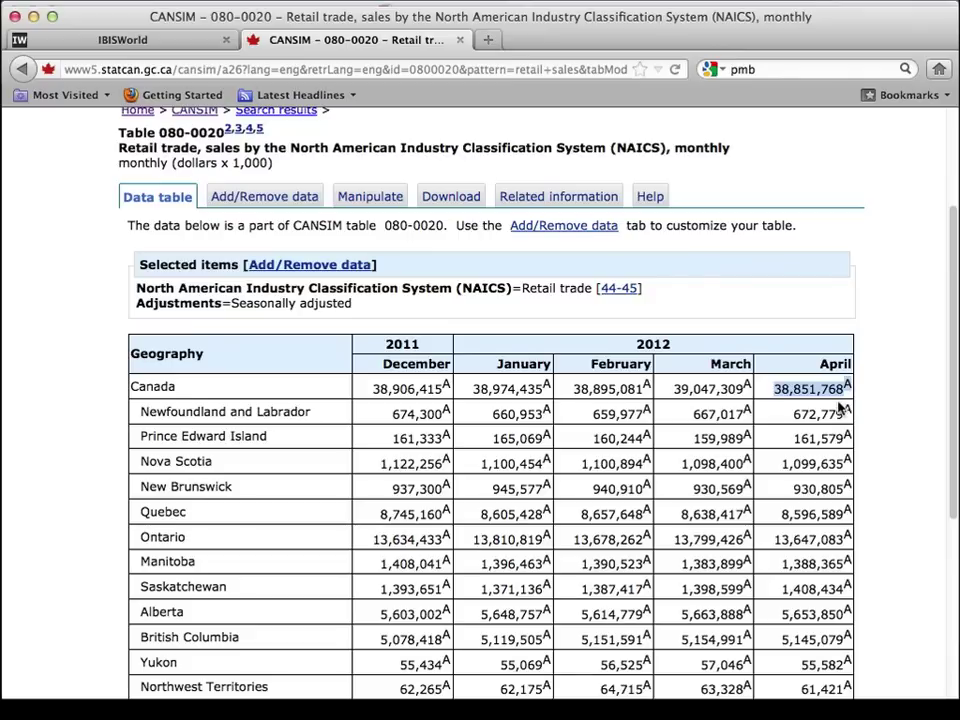
pyautogui.scroll(3, 839, 408)
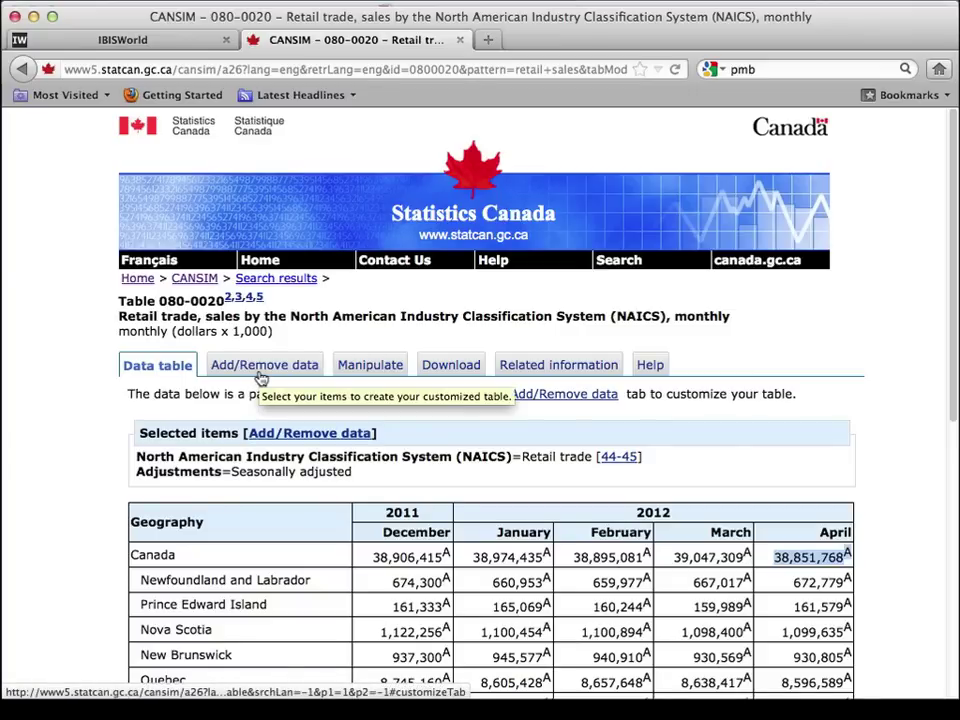
# In Add/Remove data, uncheck Canada and all provinces, then select Quebec and Montréal, Quebec.
pyautogui.click(261, 378)
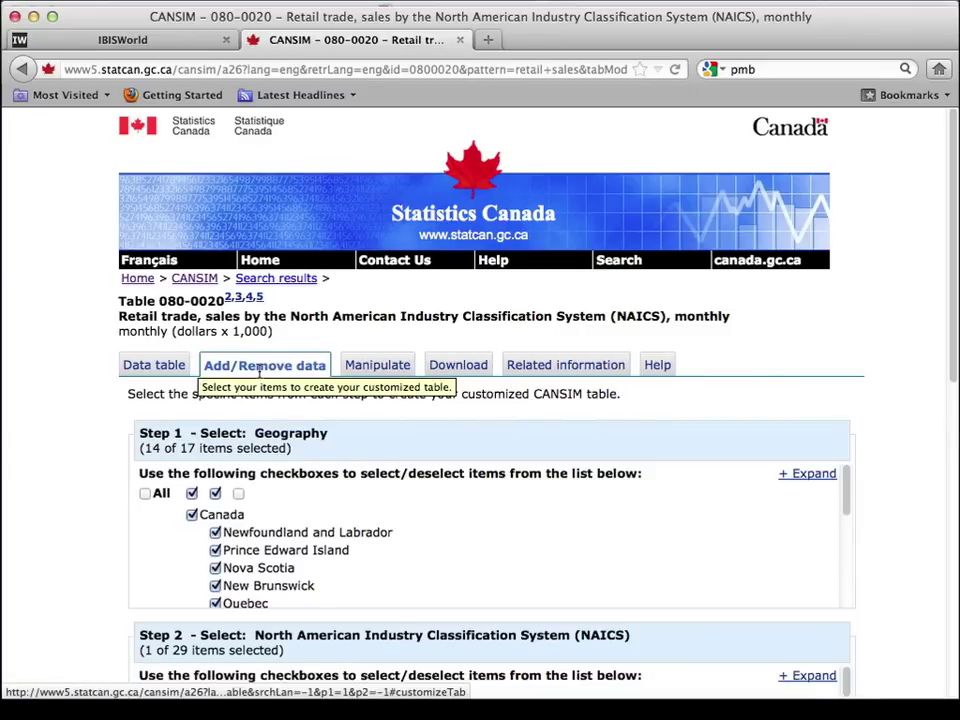
pyautogui.click(192, 494)
pyautogui.click(214, 494)
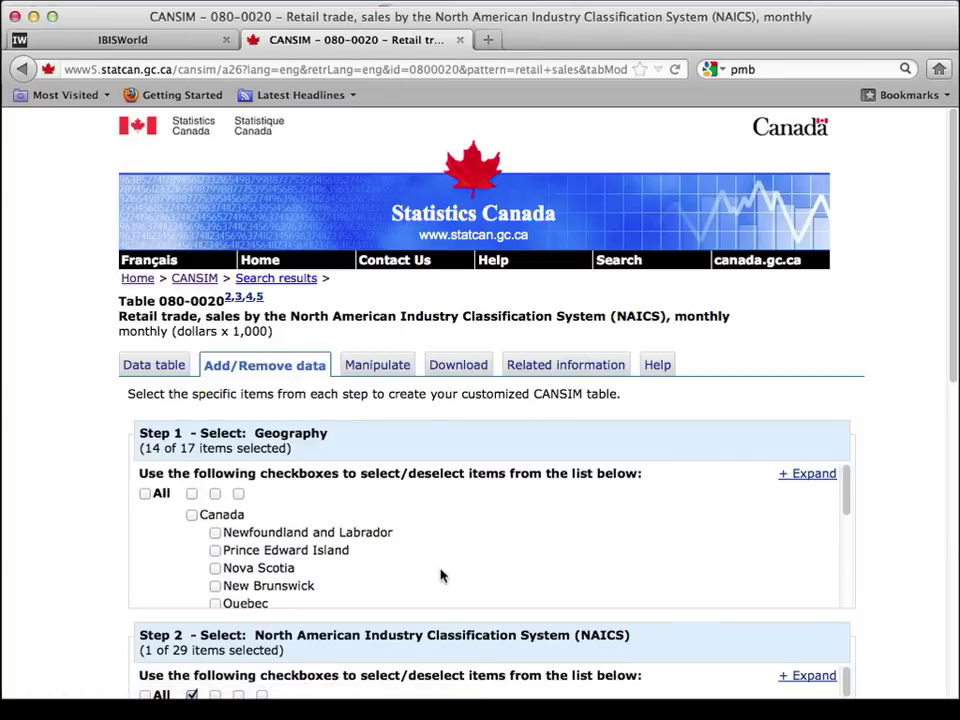
pyautogui.scroll(-2, 441, 575)
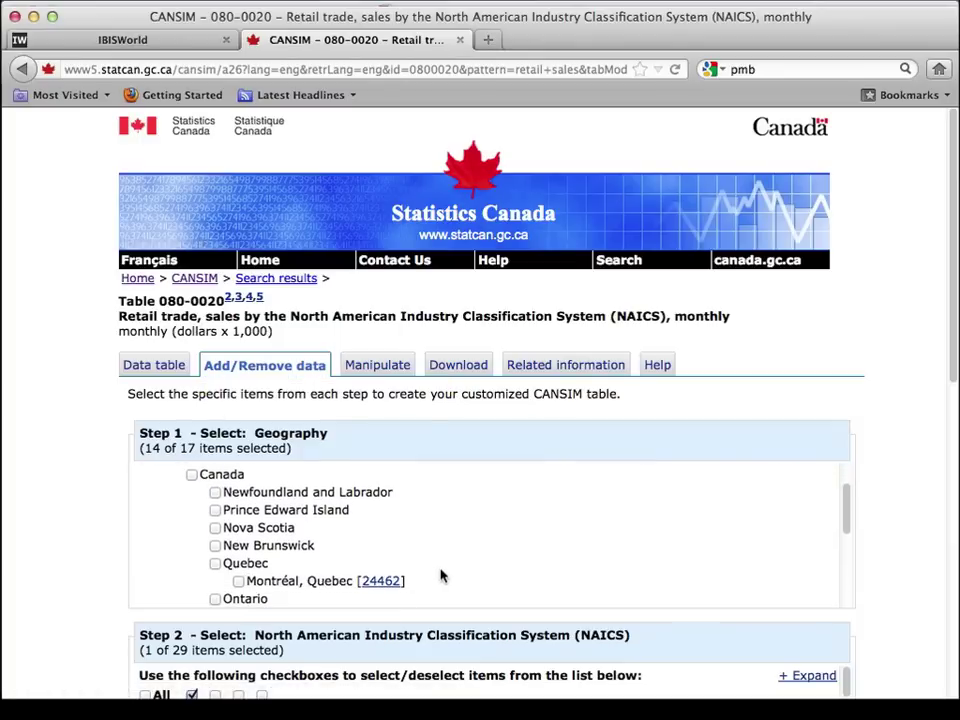
pyautogui.click(215, 564)
pyautogui.click(239, 583)
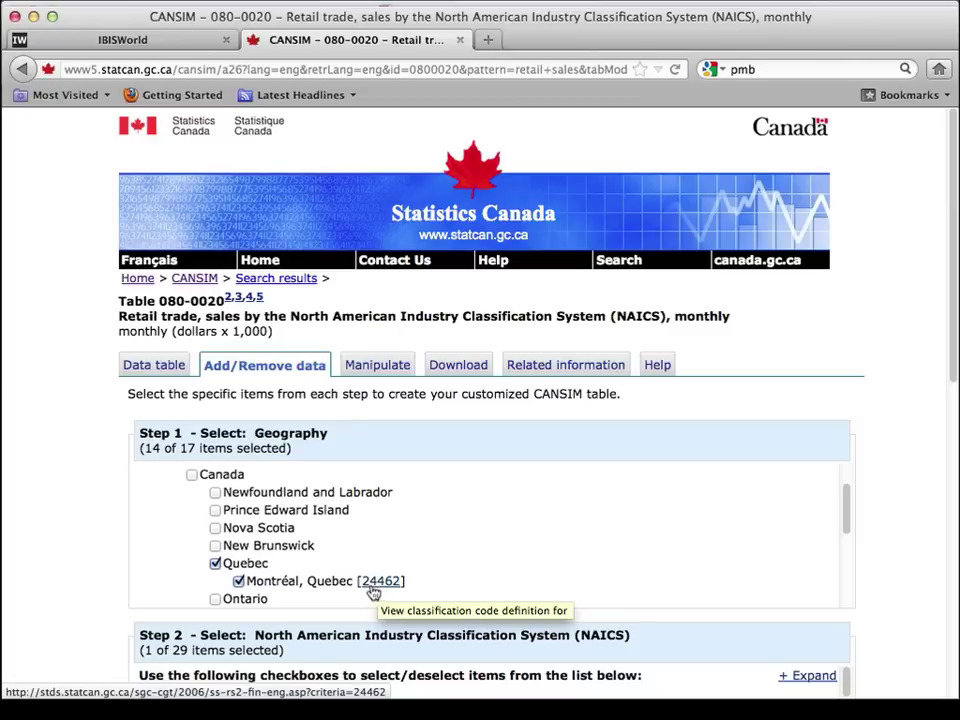
# In the Step 2 NAICS list, check Miscellaneous store retailers [453].
pyautogui.scroll(-5, 651, 538)
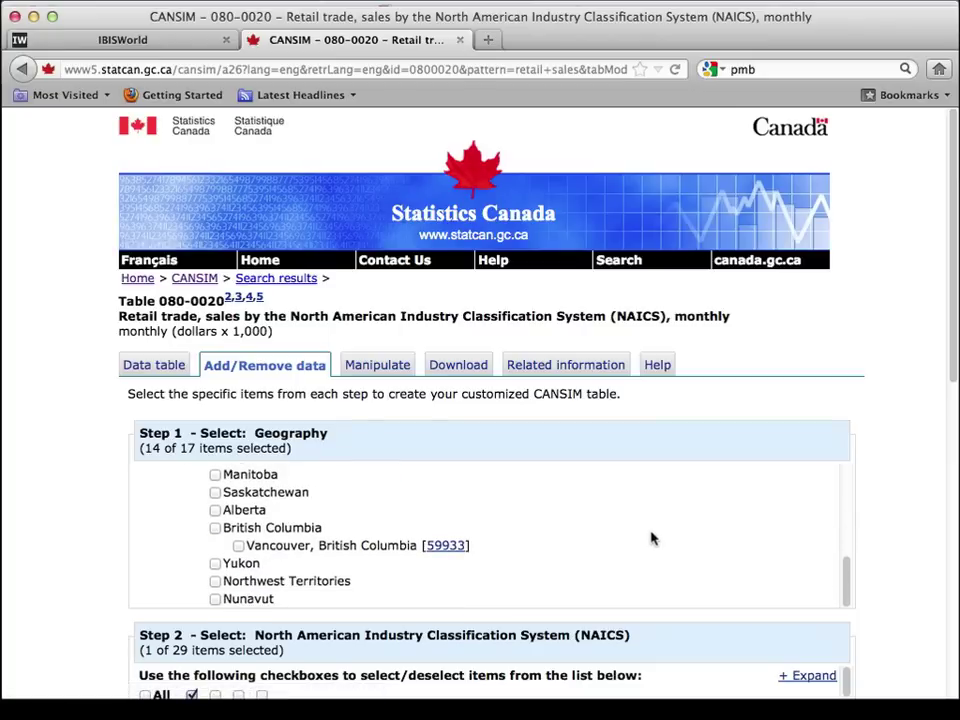
pyautogui.scroll(-3, 897, 527)
pyautogui.scroll(-5, 897, 527)
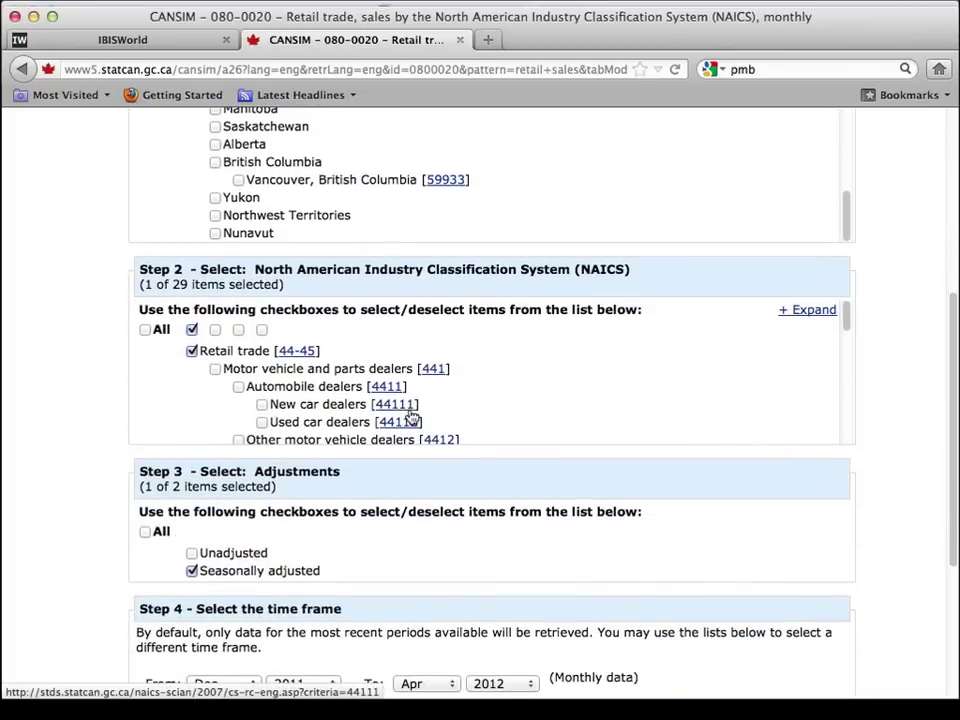
pyautogui.moveTo(576, 266); pyautogui.dragTo(628, 267)
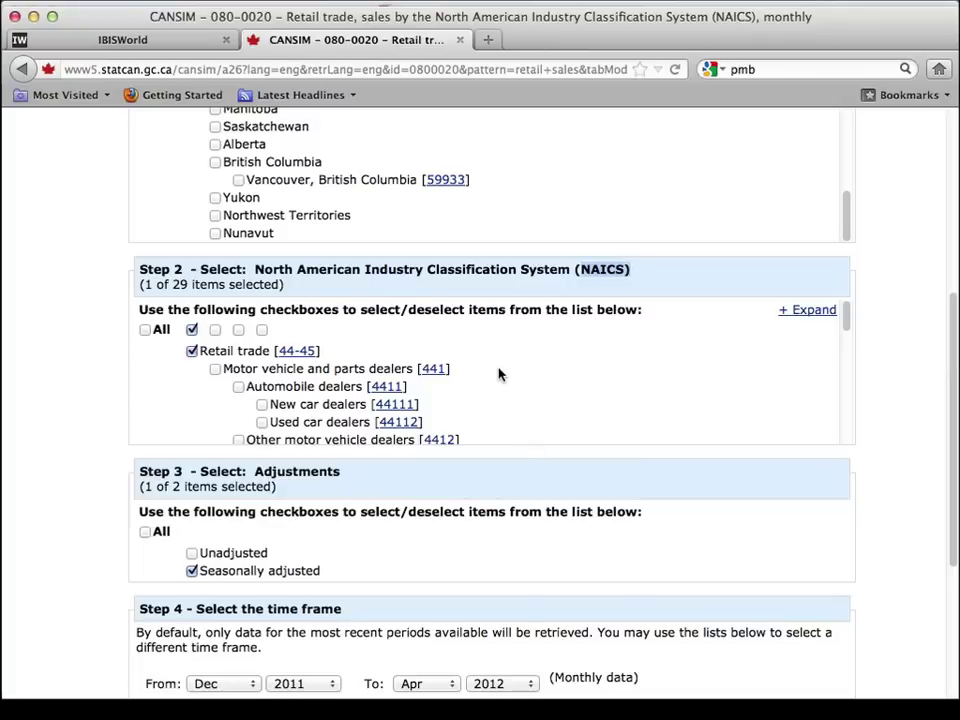
pyautogui.scroll(-10, 500, 375)
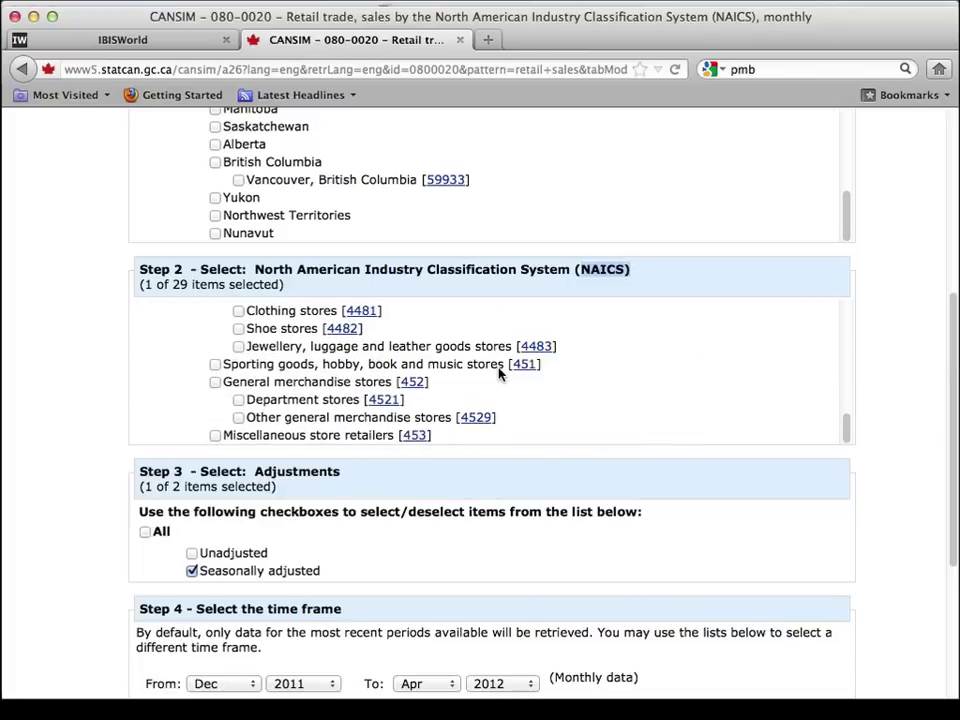
pyautogui.scroll(-1, 506, 397)
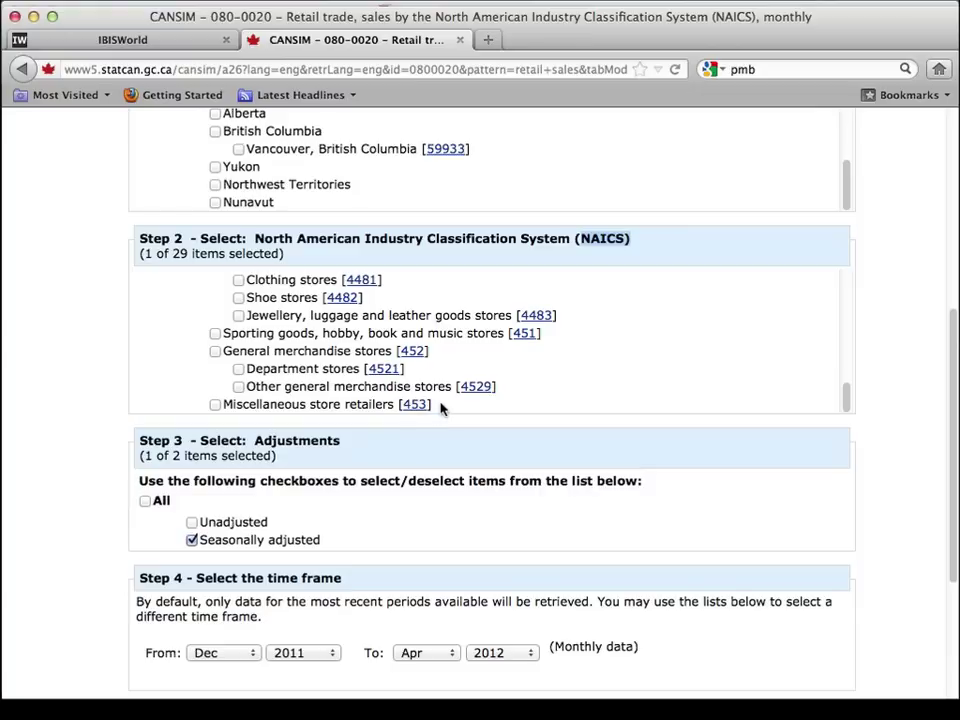
pyautogui.moveTo(440, 406); pyautogui.dragTo(400, 406)
pyautogui.click(370, 416)
pyautogui.click(216, 405)
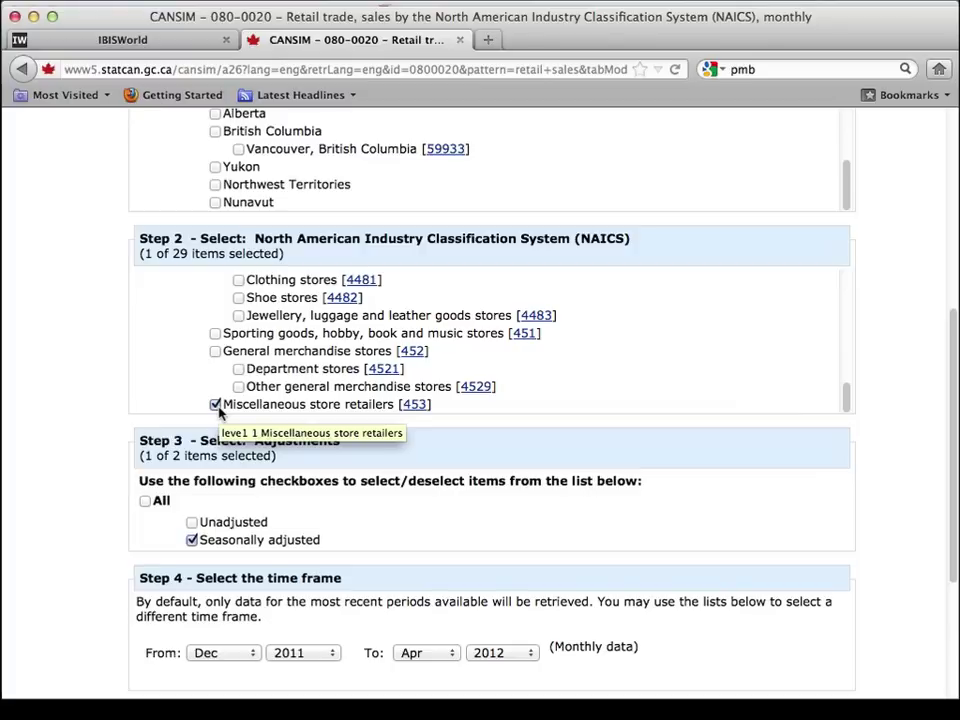
# Switch from Seasonally adjusted to Unadjusted data and set the start year to 2008.
pyautogui.scroll(1, 228, 460)
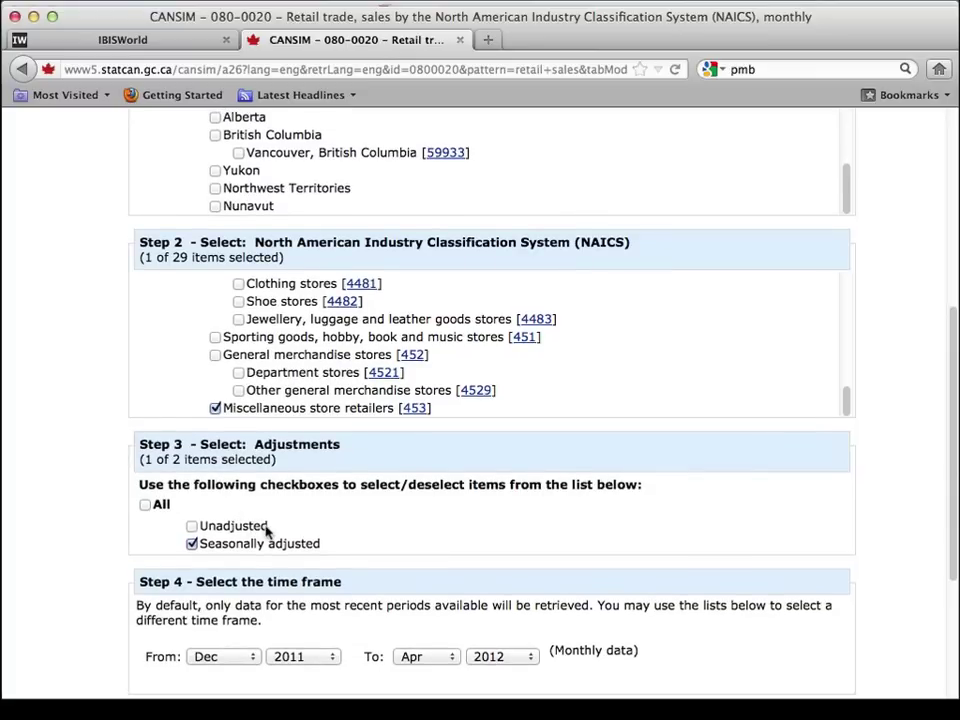
pyautogui.click(194, 545)
pyautogui.click(193, 528)
pyautogui.click(286, 662)
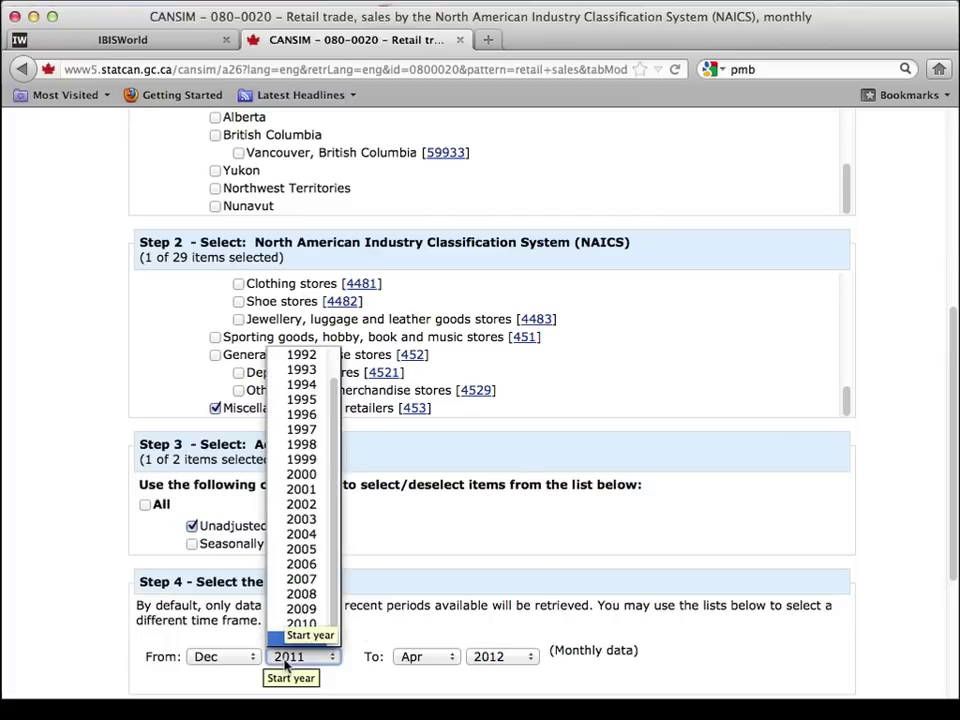
pyautogui.click(301, 594)
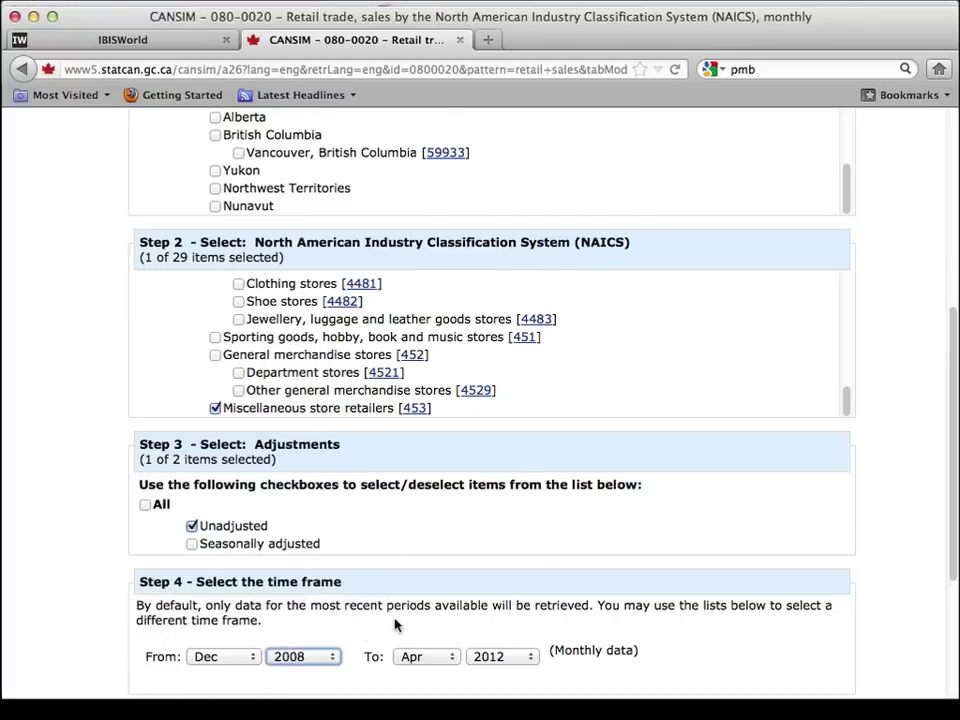
# Set the output layout to an HTML table with time as rows.
pyautogui.scroll(-4, 392, 568)
pyautogui.click(214, 533)
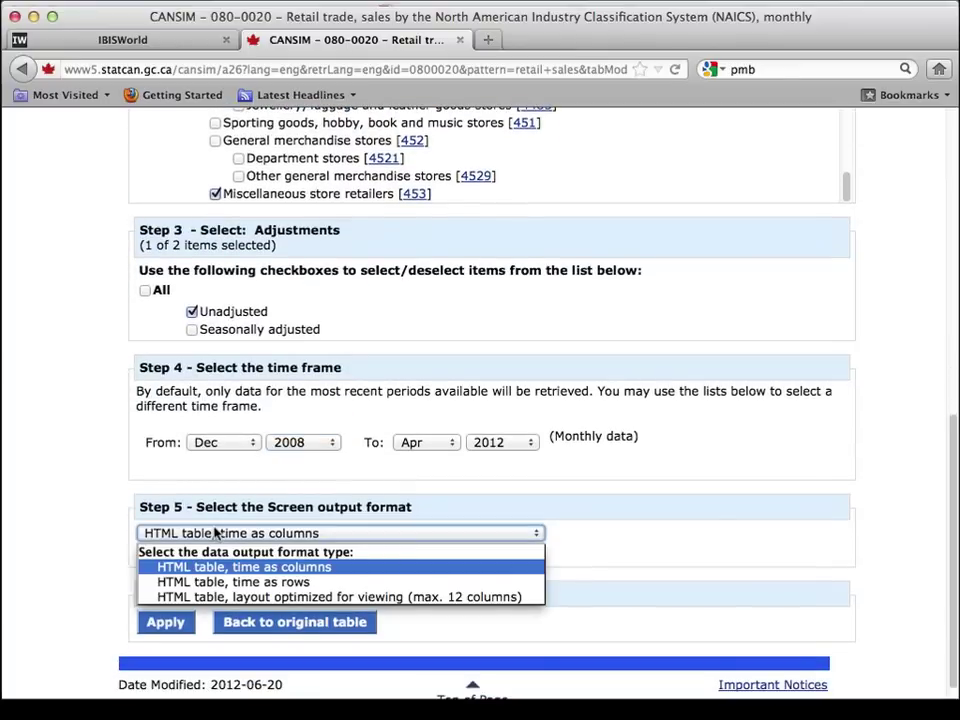
pyautogui.click(200, 581)
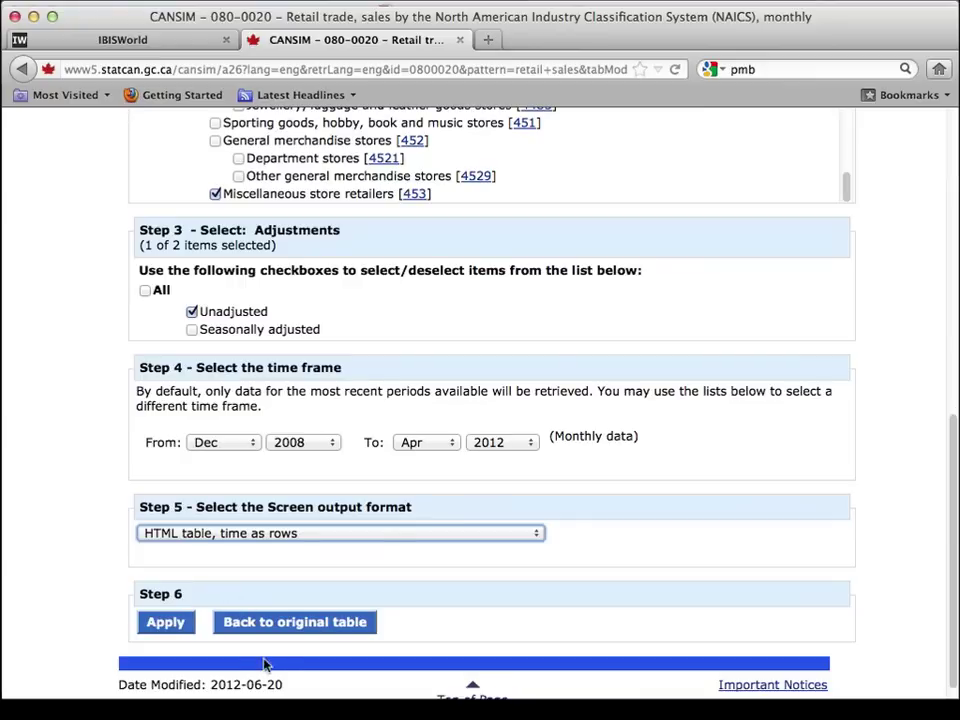
pyautogui.click(160, 624)
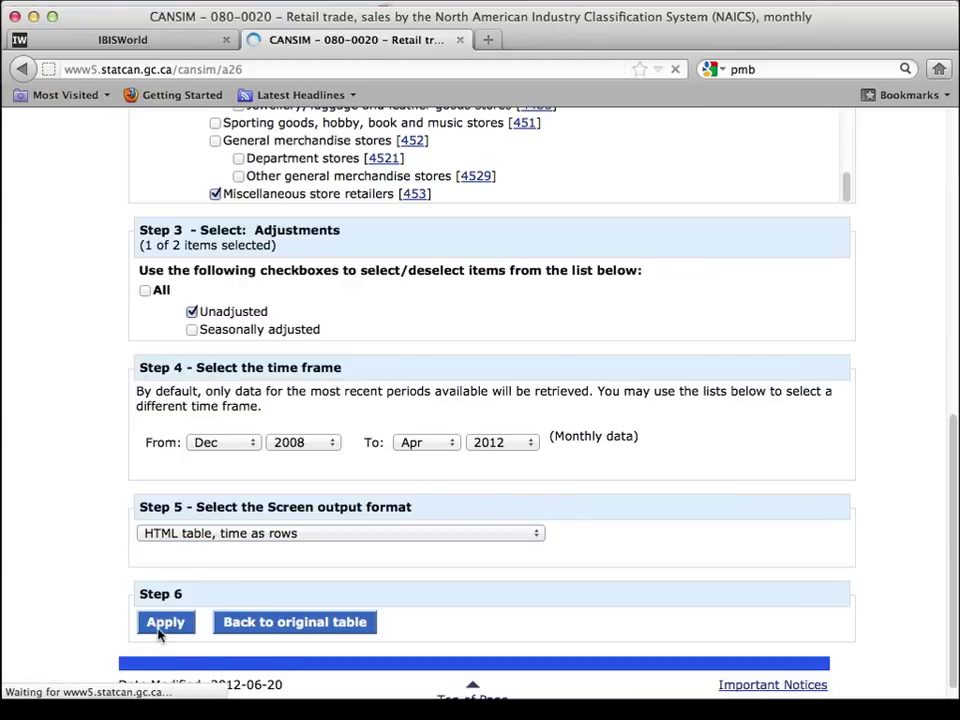
pyautogui.scroll(-3, 176, 603)
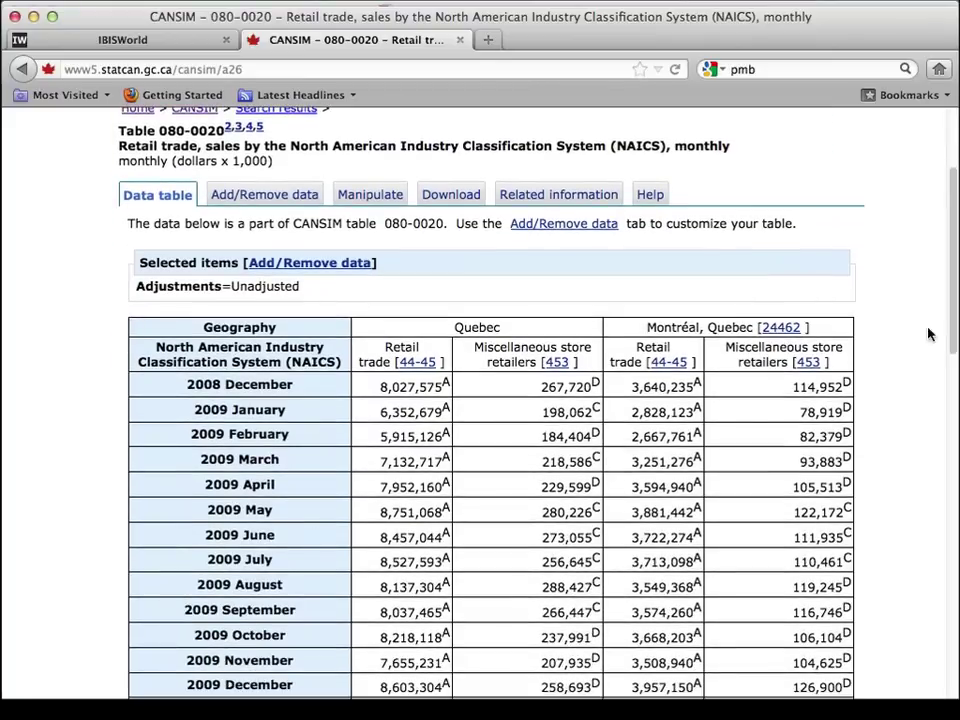
pyautogui.moveTo(648, 327); pyautogui.dragTo(808, 329)
pyautogui.moveTo(722, 352); pyautogui.dragTo(804, 362)
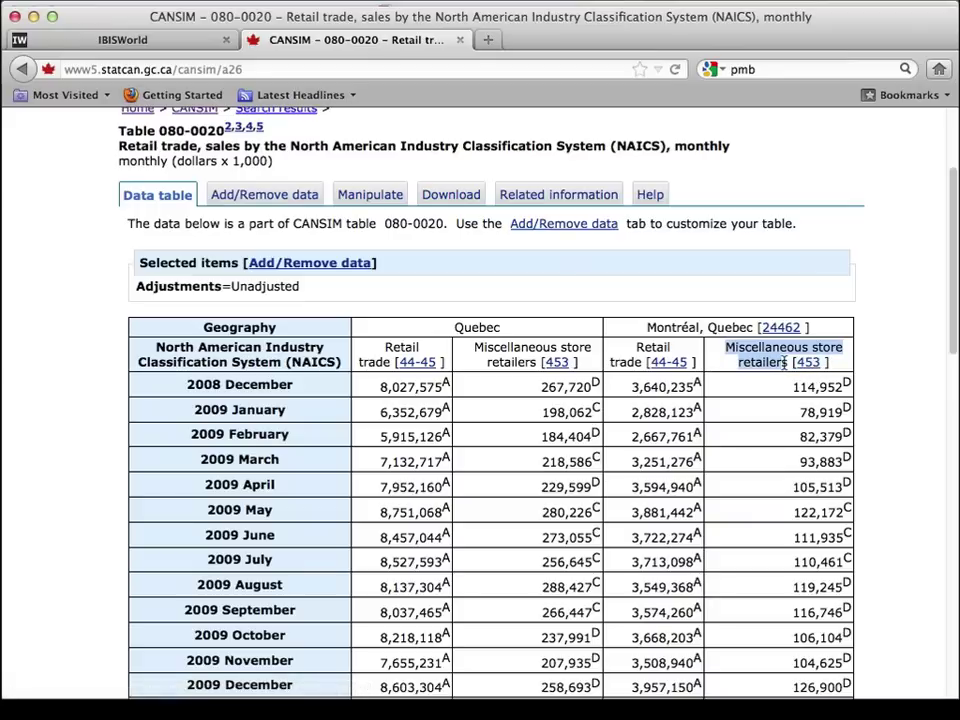
pyautogui.moveTo(671, 346); pyautogui.dragTo(610, 363)
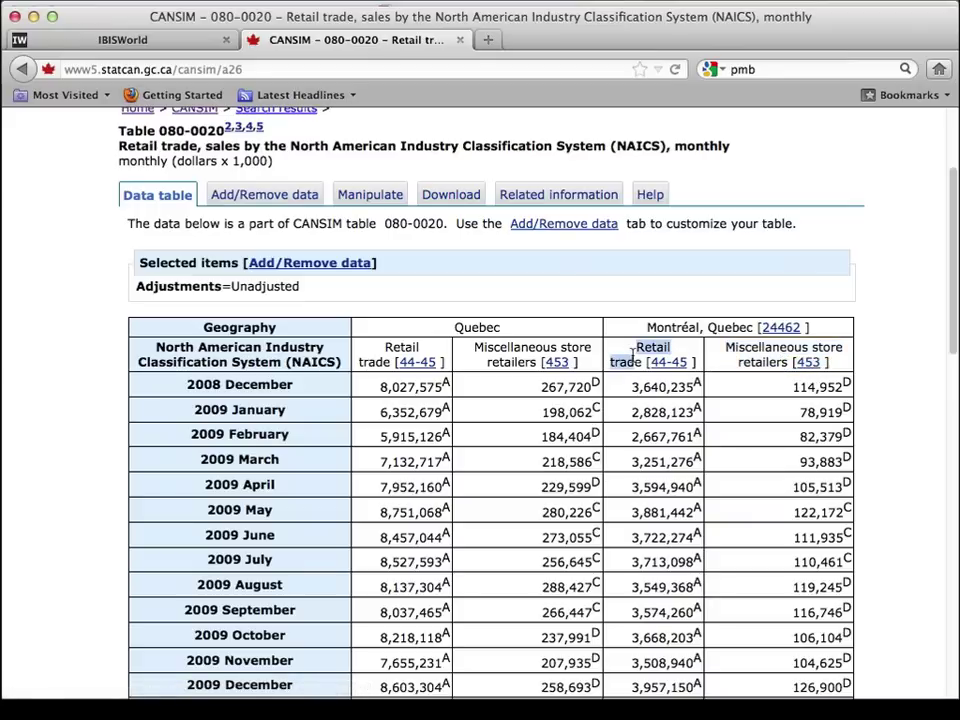
pyautogui.scroll(-5, 620, 385)
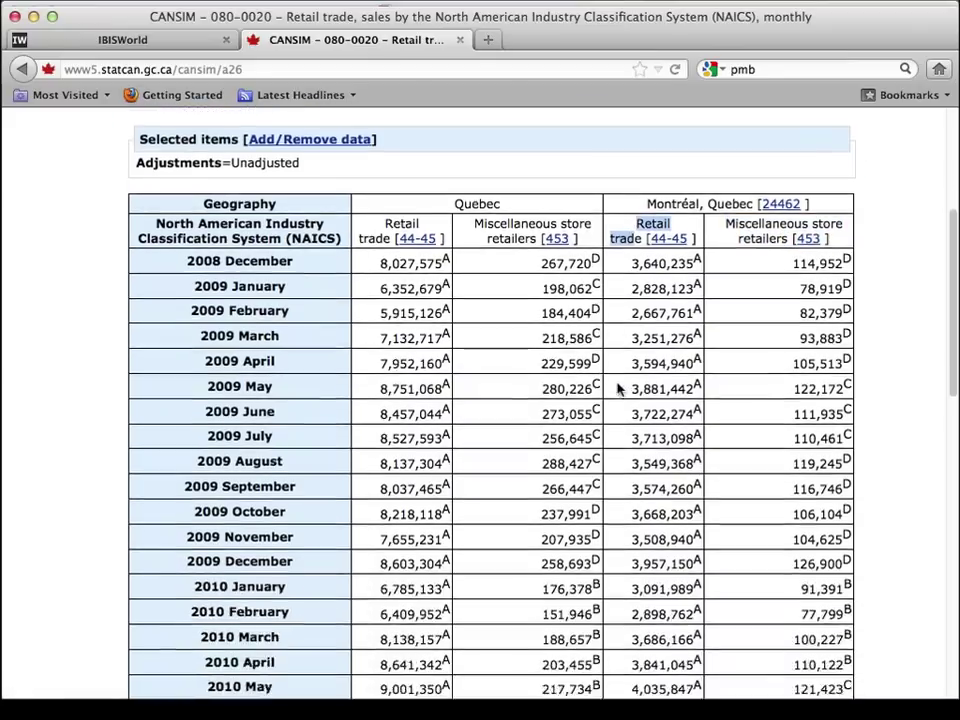
pyautogui.scroll(-10, 617, 388)
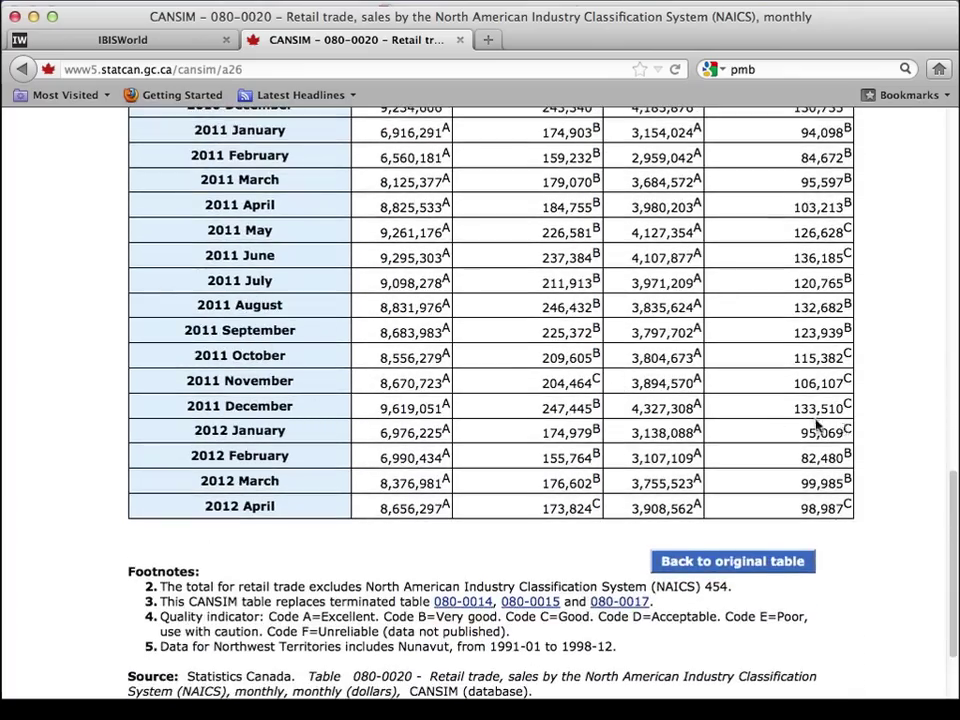
pyautogui.moveTo(789, 415); pyautogui.dragTo(848, 417)
pyautogui.moveTo(800, 458); pyautogui.dragTo(843, 458)
pyautogui.scroll(10, 843, 458)
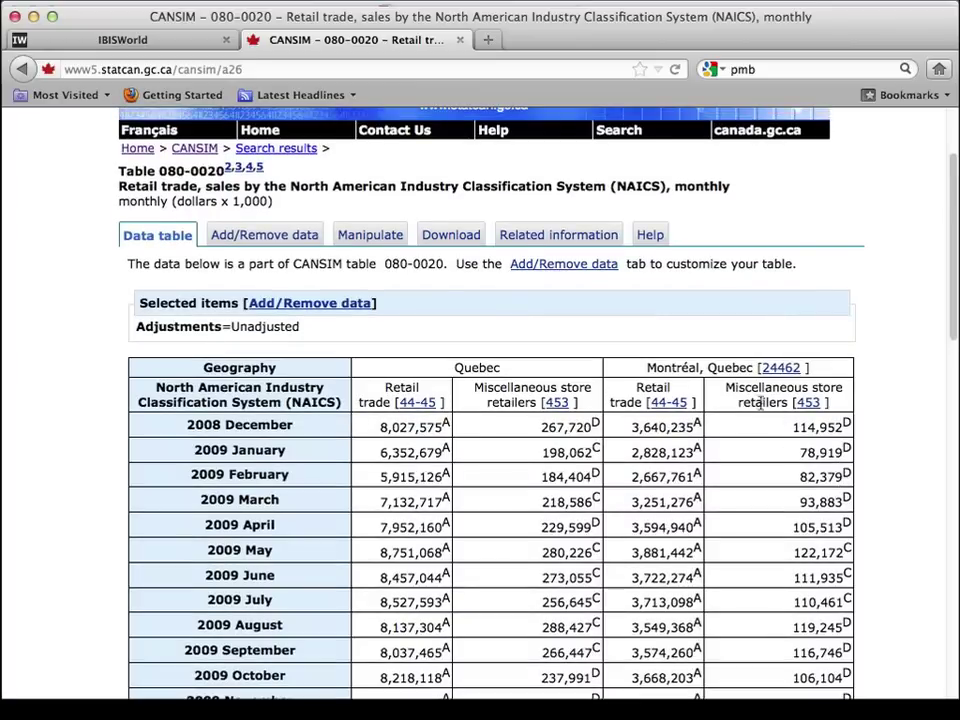
# View table 080-0020's download options, then return to its Add/Remove data page.
pyautogui.click(457, 243)
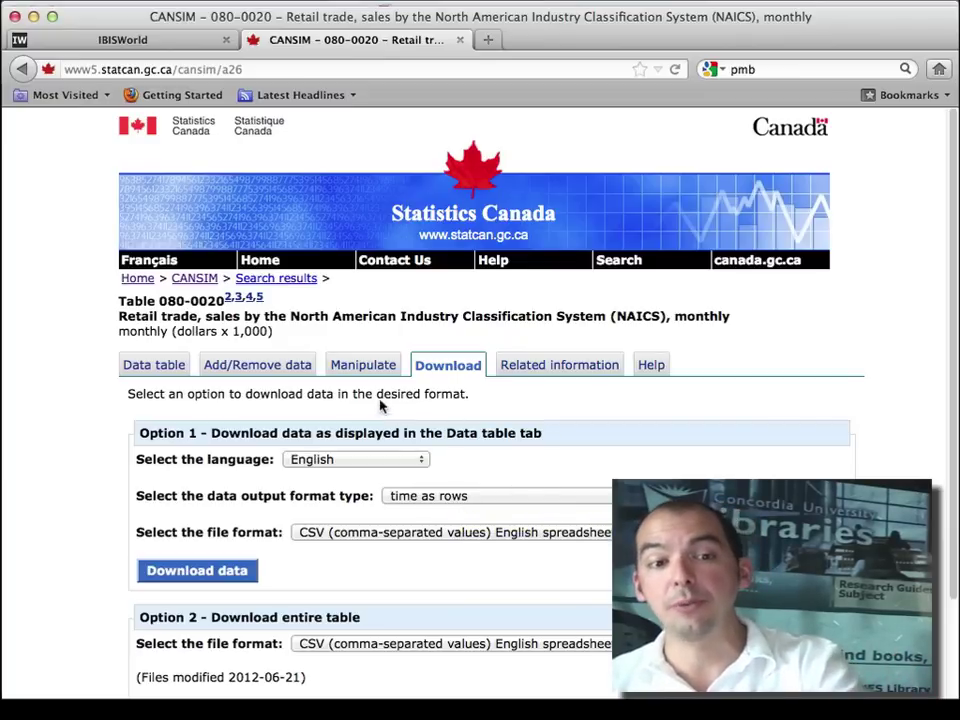
pyautogui.click(268, 368)
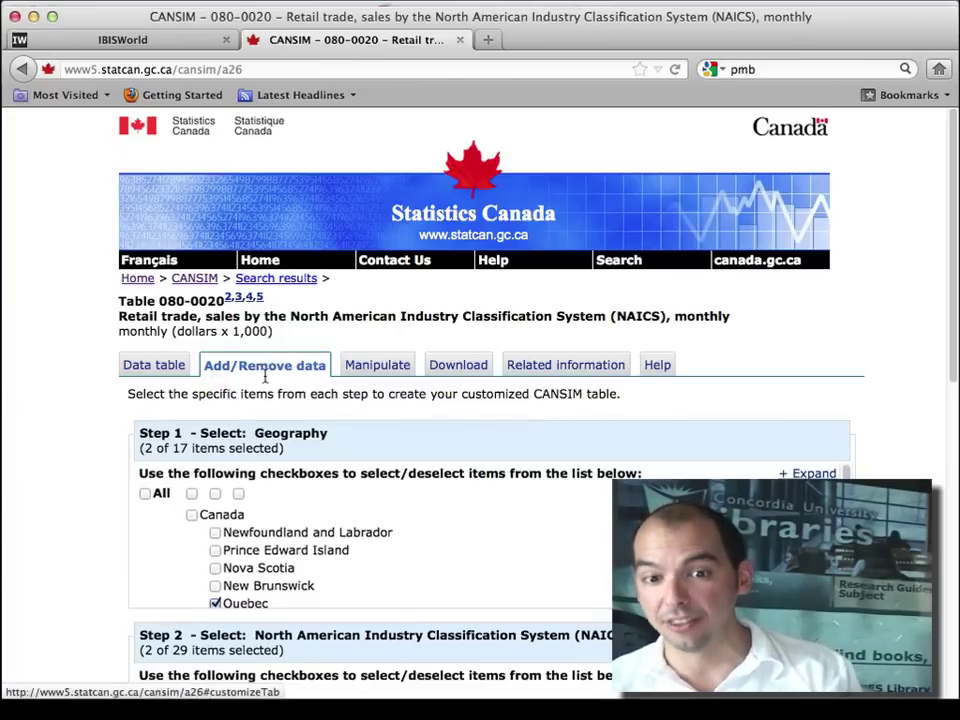
# Show table 080-0020's related information and highlight the latest Daily article line.
pyautogui.click(567, 368)
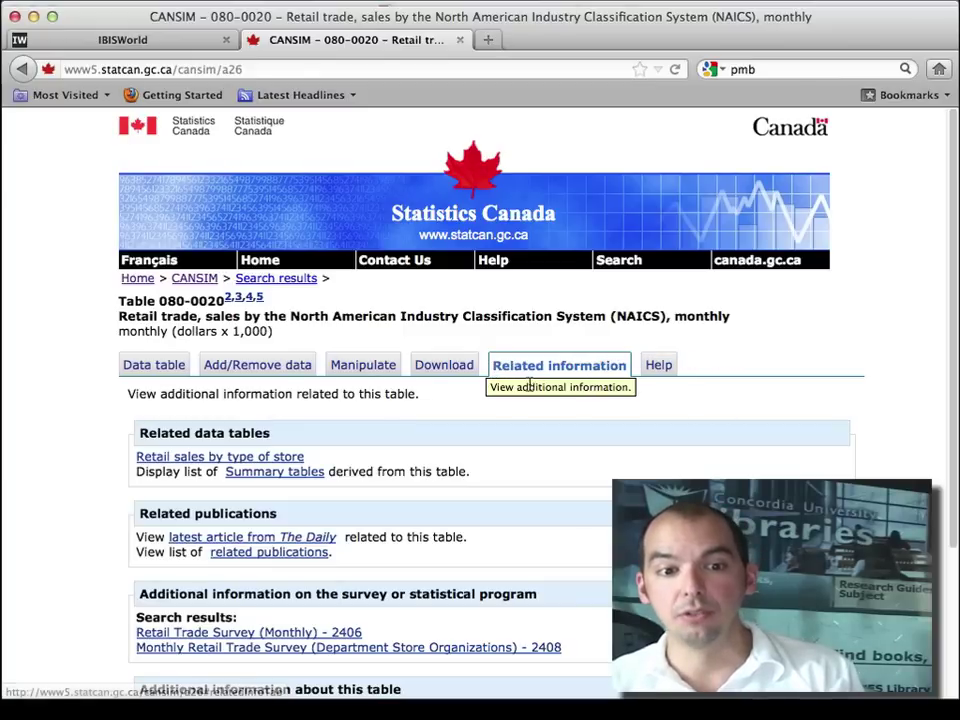
pyautogui.scroll(-1, 600, 468)
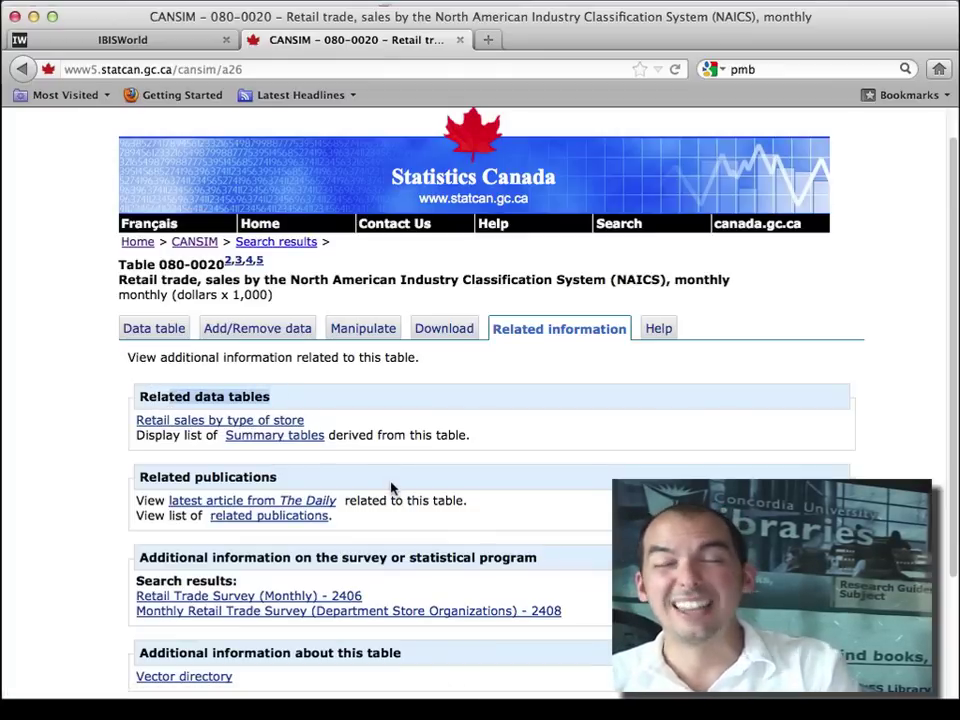
pyautogui.moveTo(138, 505); pyautogui.dragTo(340, 502)
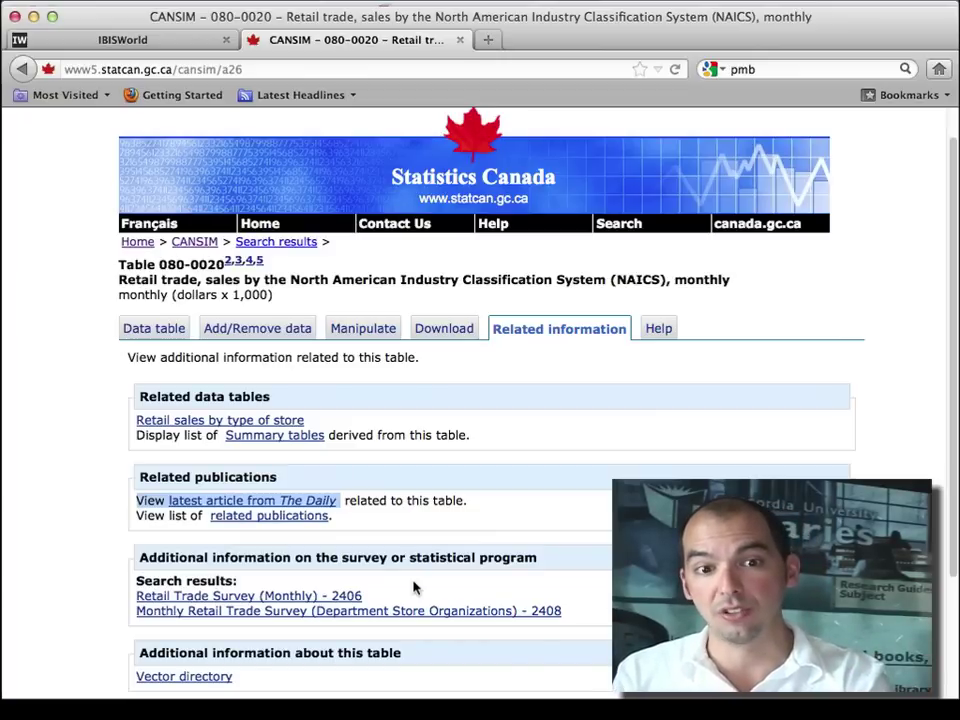
# Read The Daily's 'Retail trade, April 2012' article, then go back to table 080-0020.
pyautogui.click(320, 500)
pyautogui.scroll(-4, 318, 496)
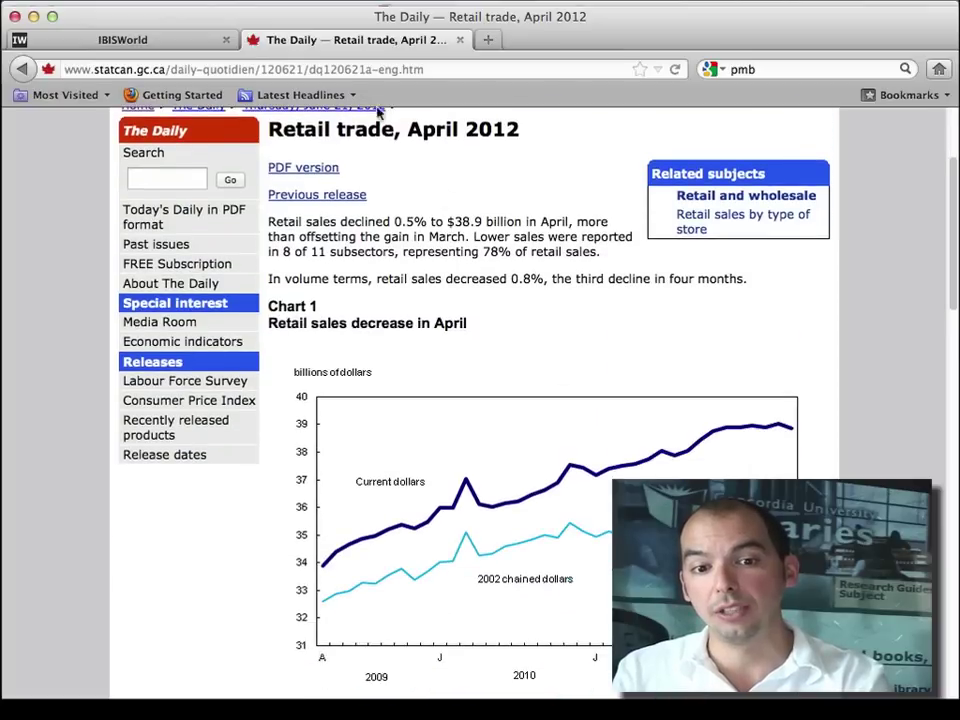
pyautogui.moveTo(404, 130); pyautogui.dragTo(553, 159)
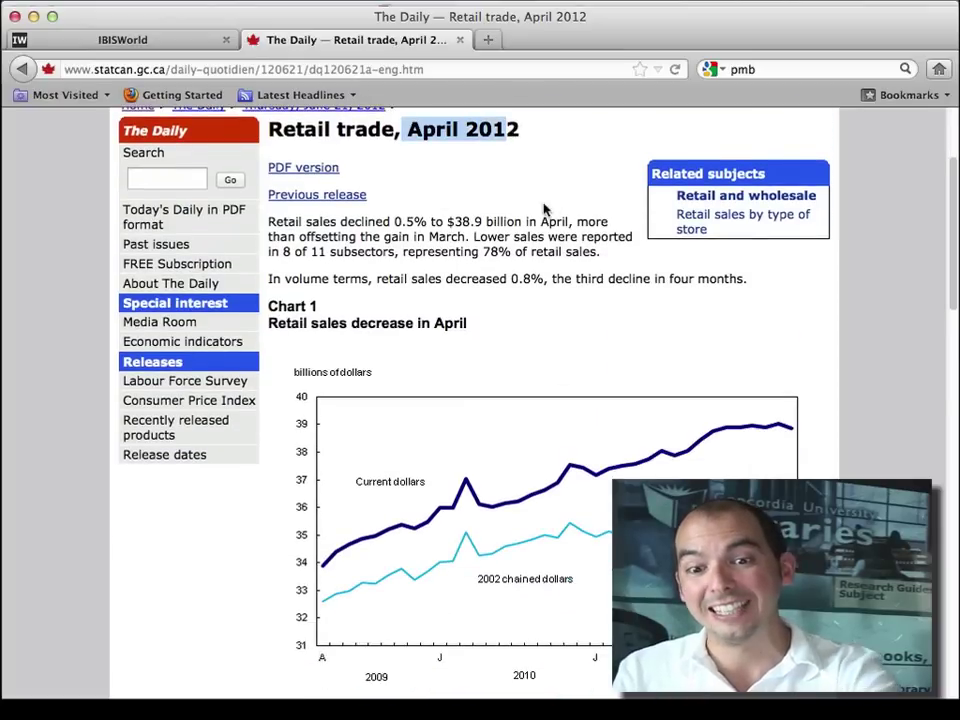
pyautogui.scroll(-15, 545, 212)
pyautogui.scroll(-3, 545, 212)
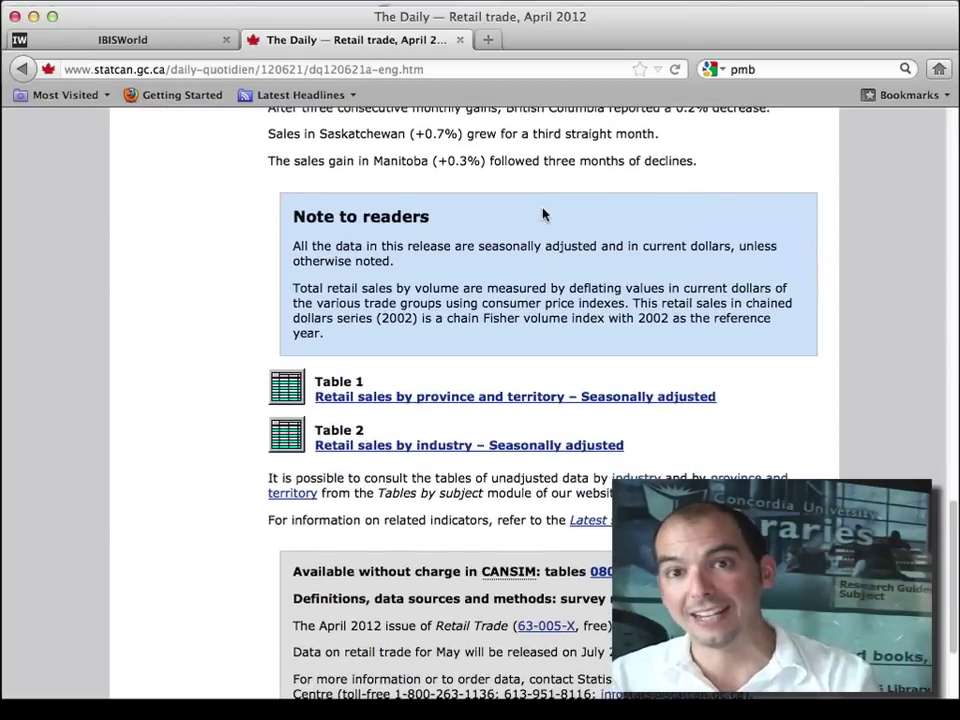
pyautogui.scroll(6, 543, 213)
pyautogui.scroll(-8, 544, 213)
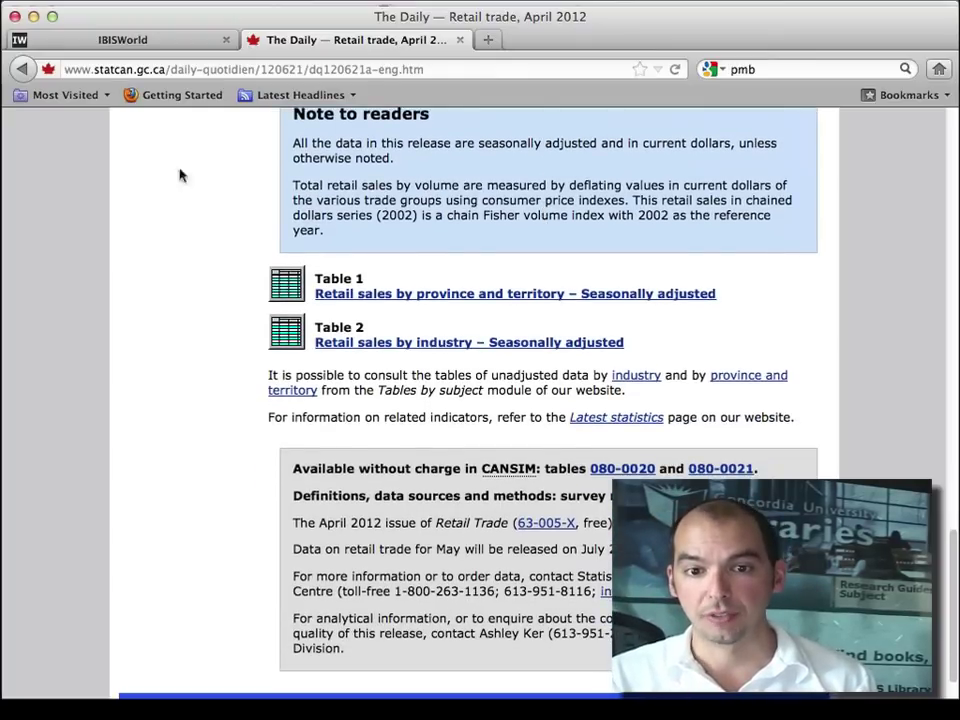
pyautogui.click(22, 68)
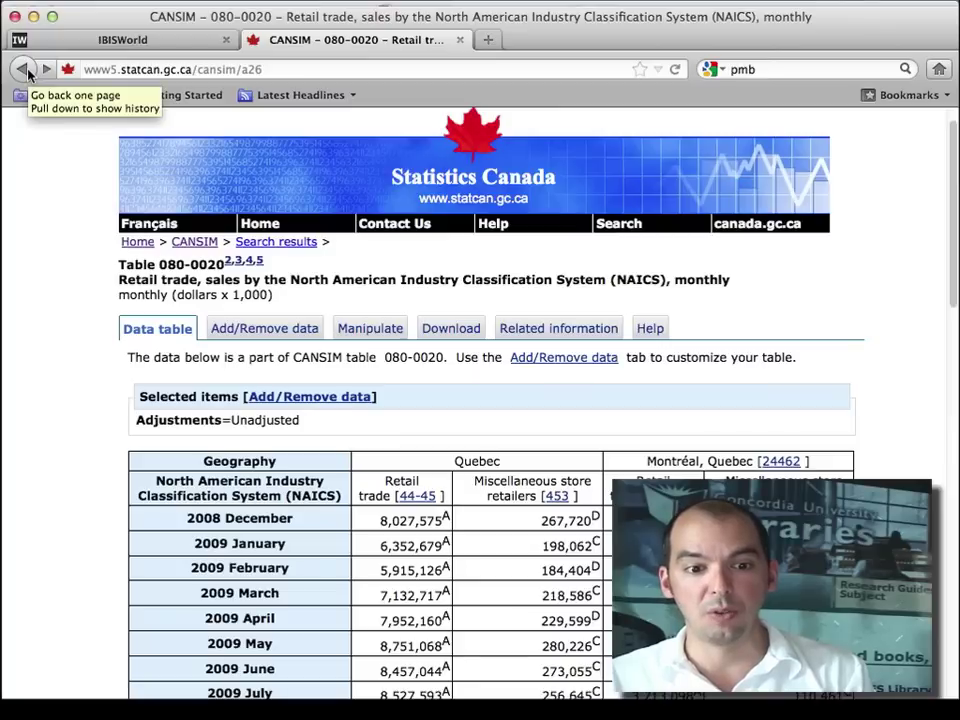
# Open the 63-005-X Retail Trade publication from the table's related publications.
pyautogui.click(600, 332)
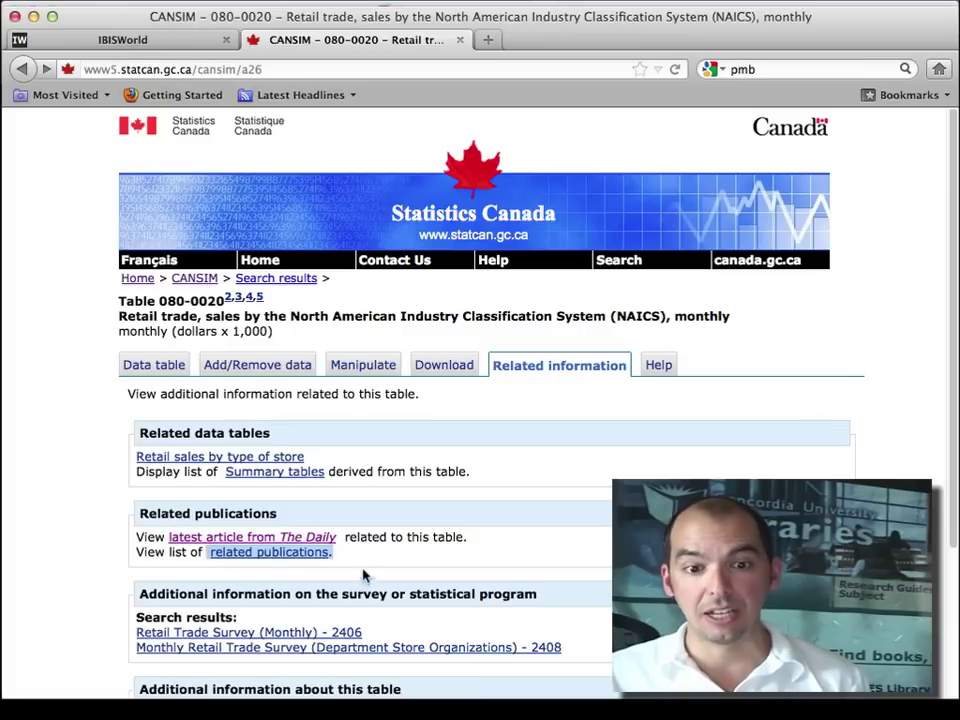
pyautogui.click(298, 555)
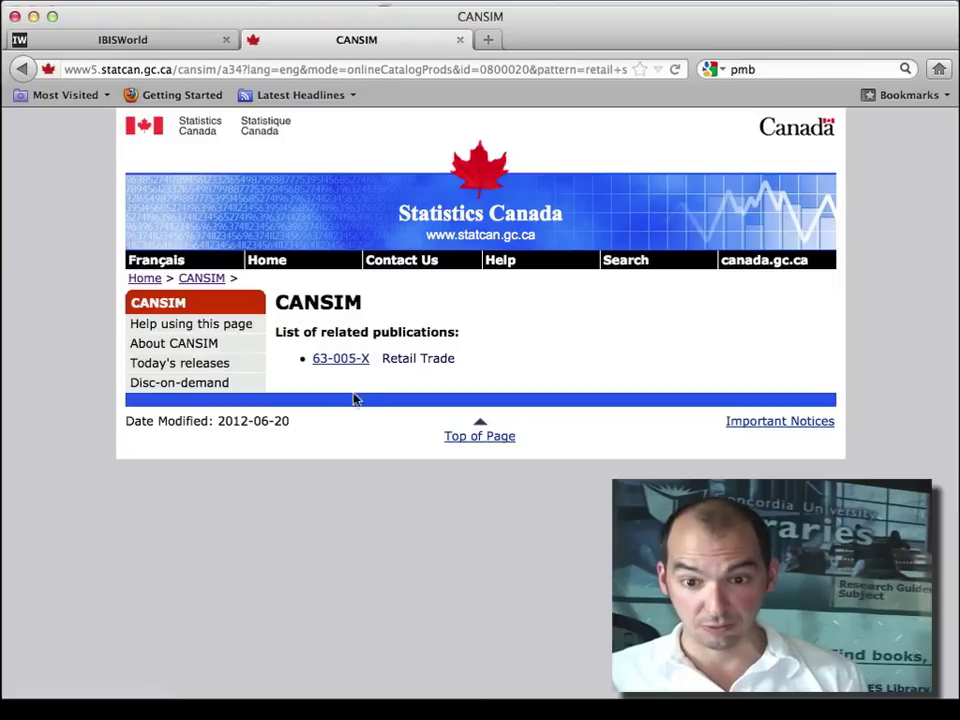
pyautogui.click(336, 359)
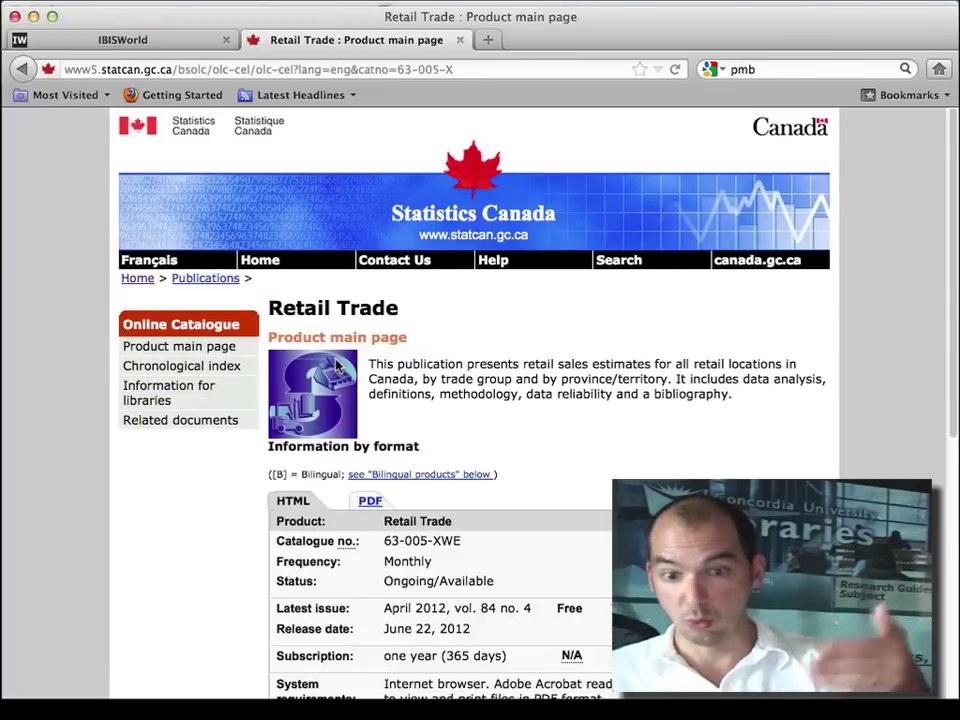
pyautogui.scroll(-1, 518, 370)
pyautogui.scroll(-3, 518, 370)
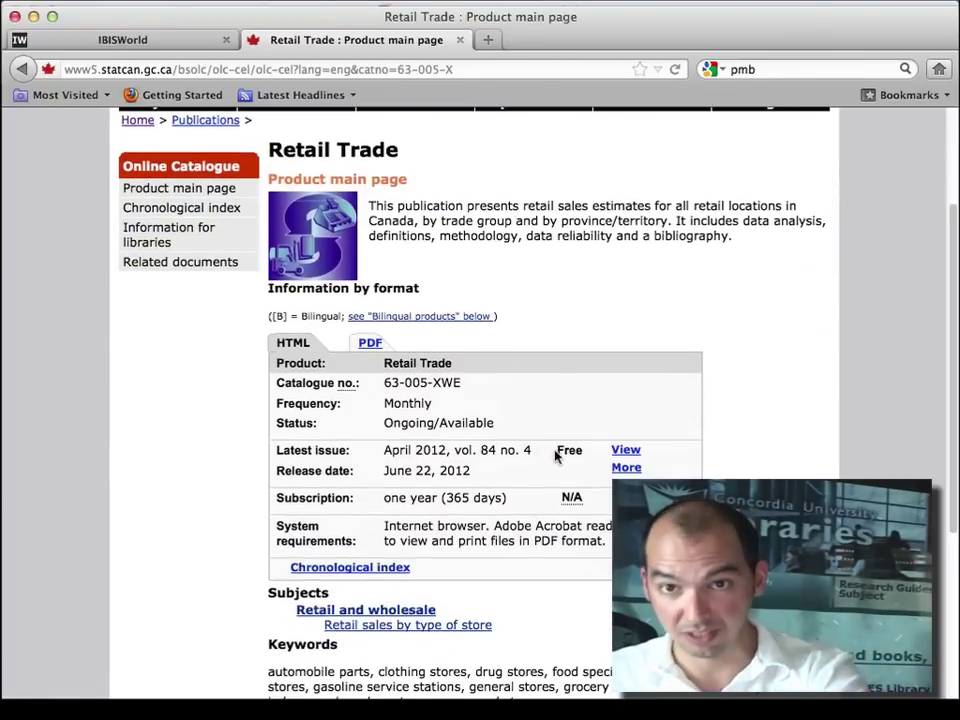
# Read the Analysis — April 2012 section of the latest Retail Trade issue.
pyautogui.click(626, 451)
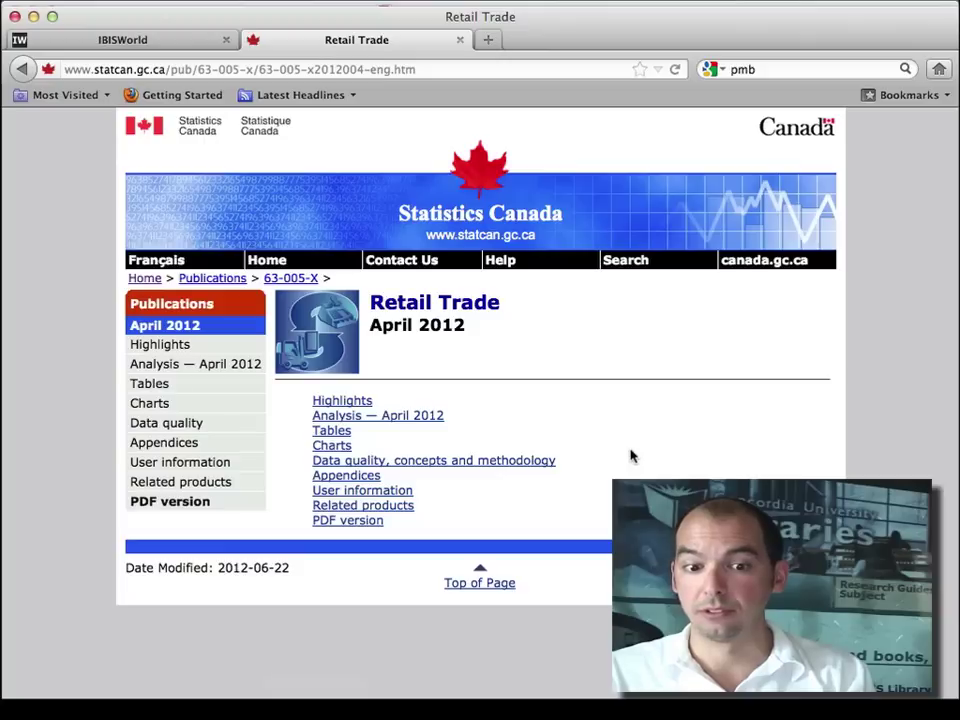
pyautogui.click(351, 414)
pyautogui.scroll(-8, 589, 467)
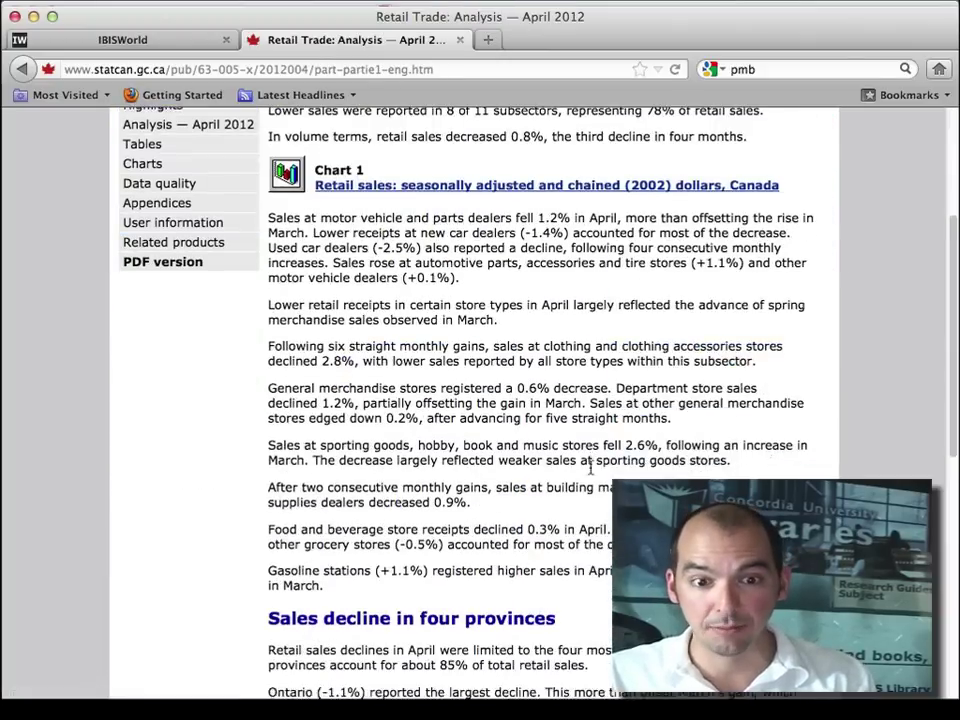
pyautogui.scroll(-8, 590, 473)
pyautogui.scroll(1, 590, 473)
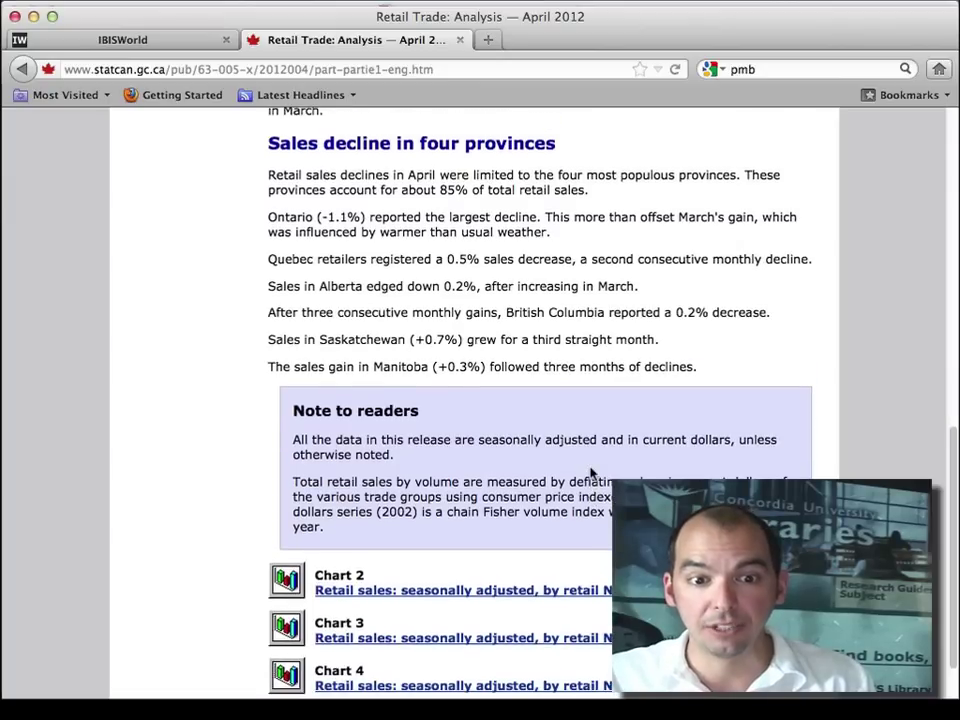
pyautogui.scroll(15, 590, 471)
# Go back three pages to the list of related publications.
pyautogui.click(22, 70)
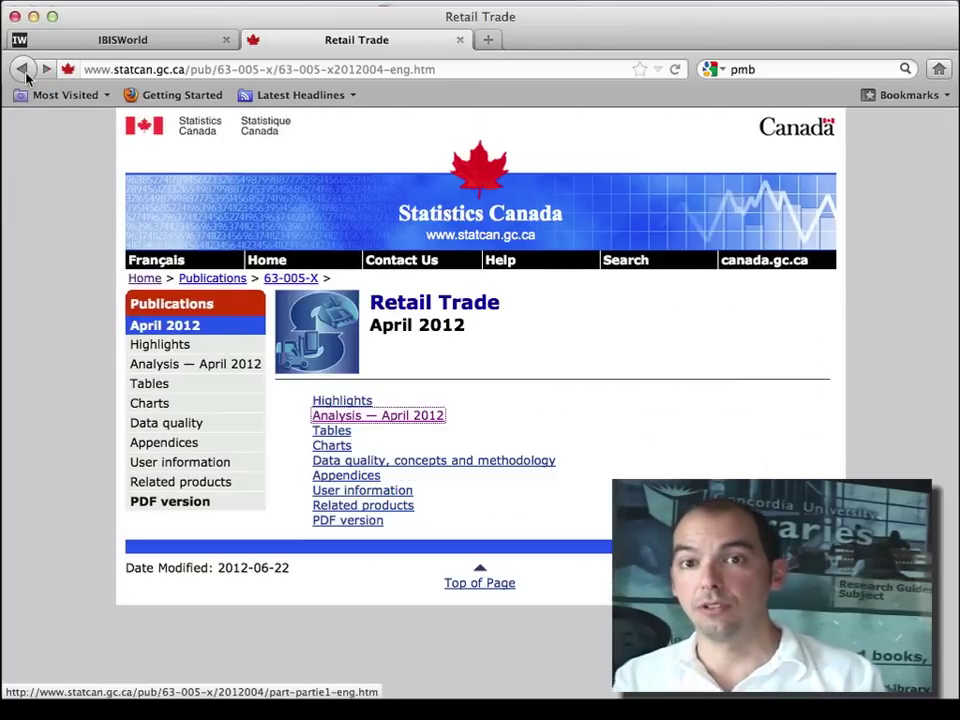
pyautogui.click(24, 74)
pyautogui.click(24, 74)
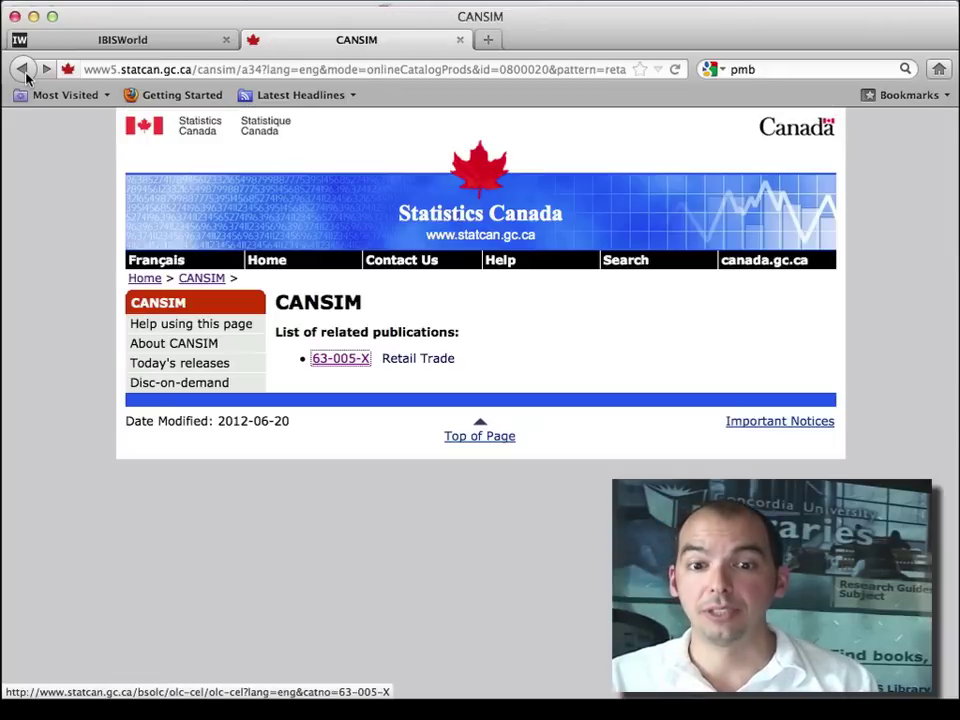